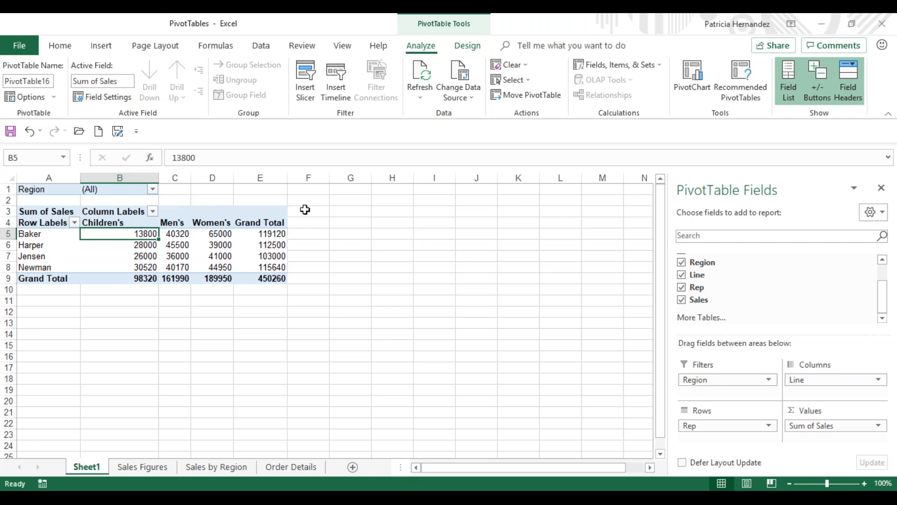
# Step: Format the PivotTable's Sum of Sales values as Currency with the $ symbol and two decimal places
pyautogui.moveTo(126, 253)
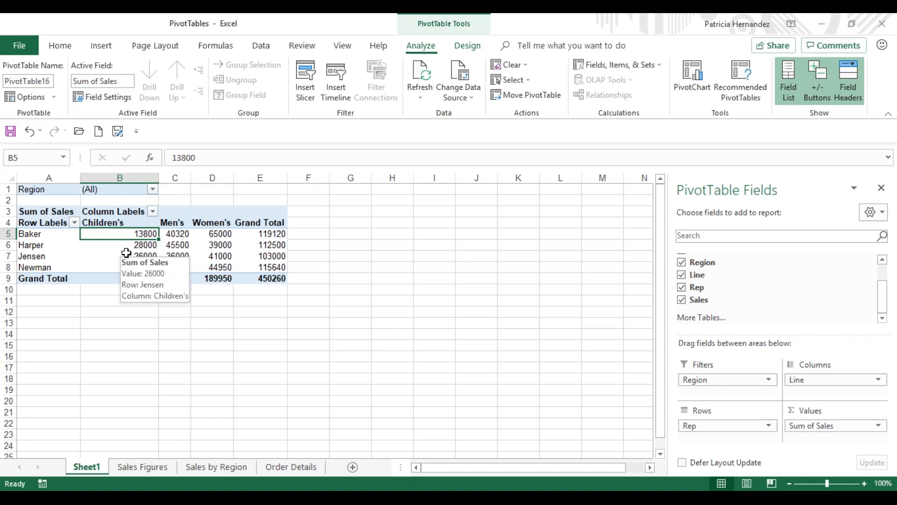
pyautogui.rightClick(144, 232)
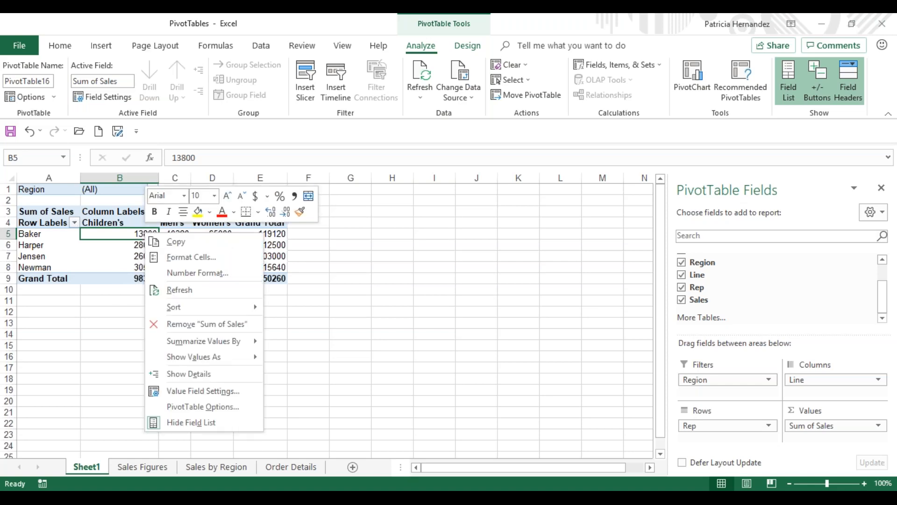
pyautogui.click(210, 273)
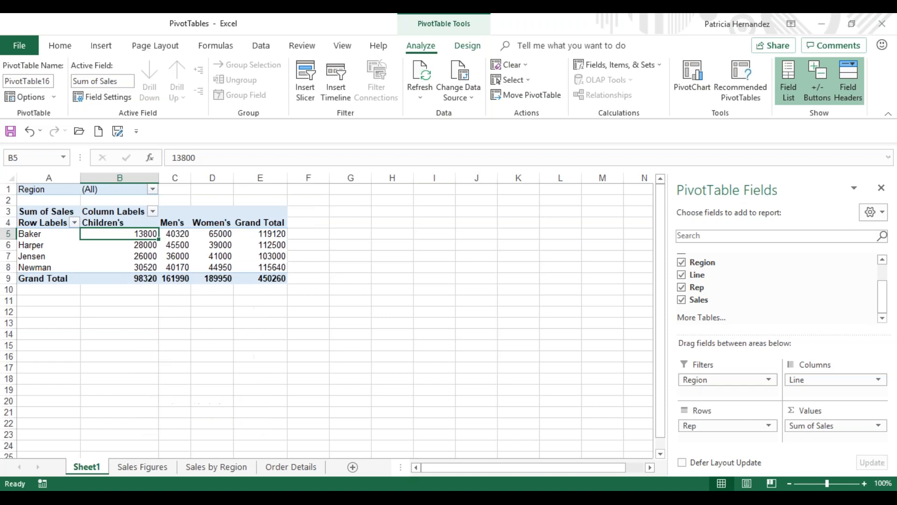
pyautogui.click(55, 188)
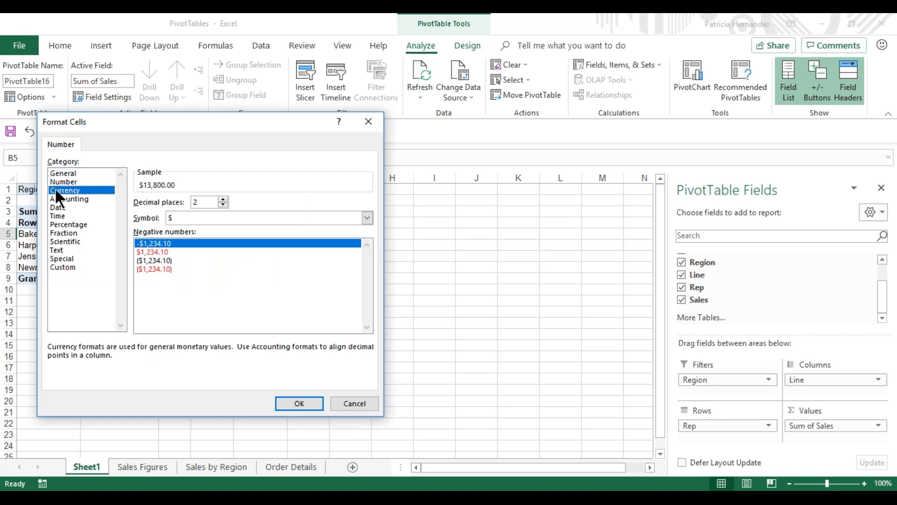
pyautogui.click(288, 405)
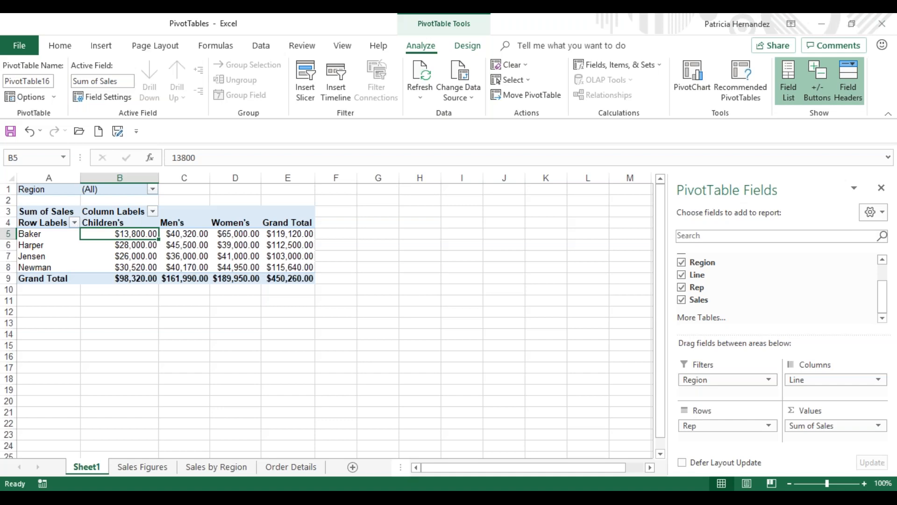
# Step: Apply the orange Dark PivotTable style with black header and grand total rows to the sales PivotTable
pyautogui.click(467, 46)
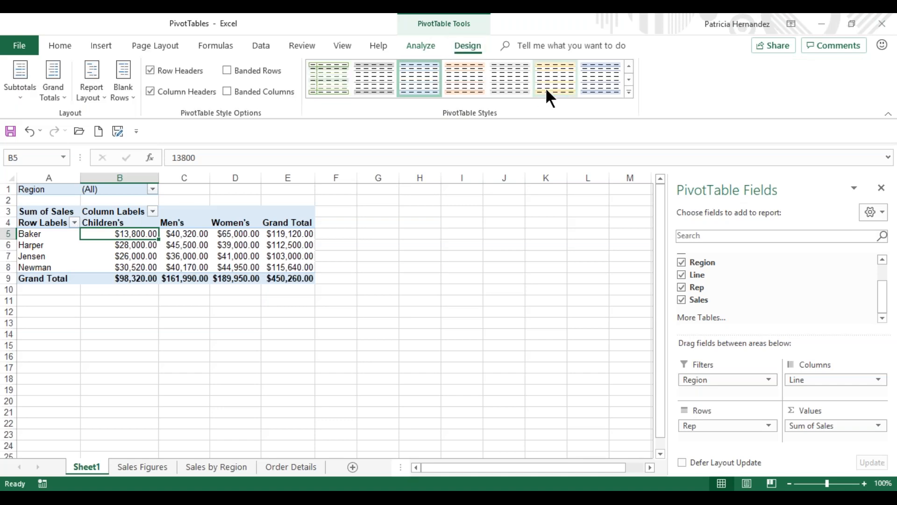
pyautogui.click(630, 91)
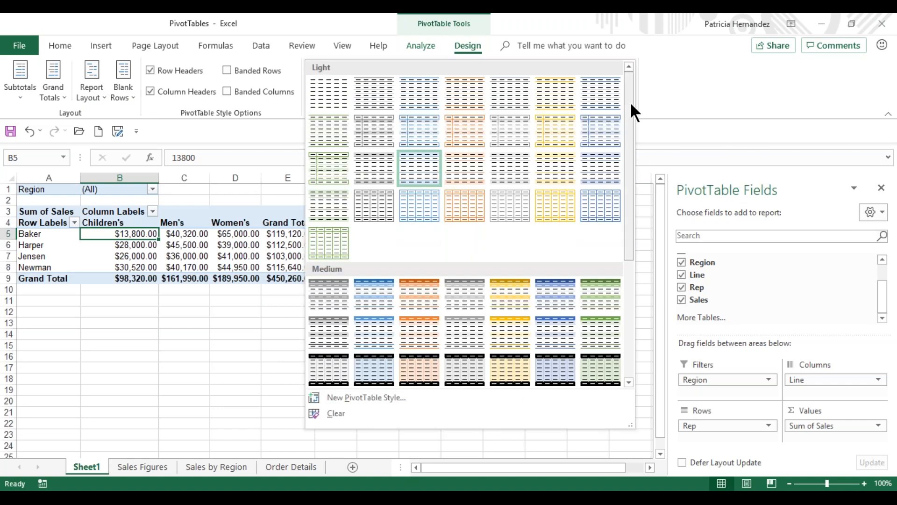
pyautogui.moveTo(632, 109); pyautogui.dragTo(636, 250)
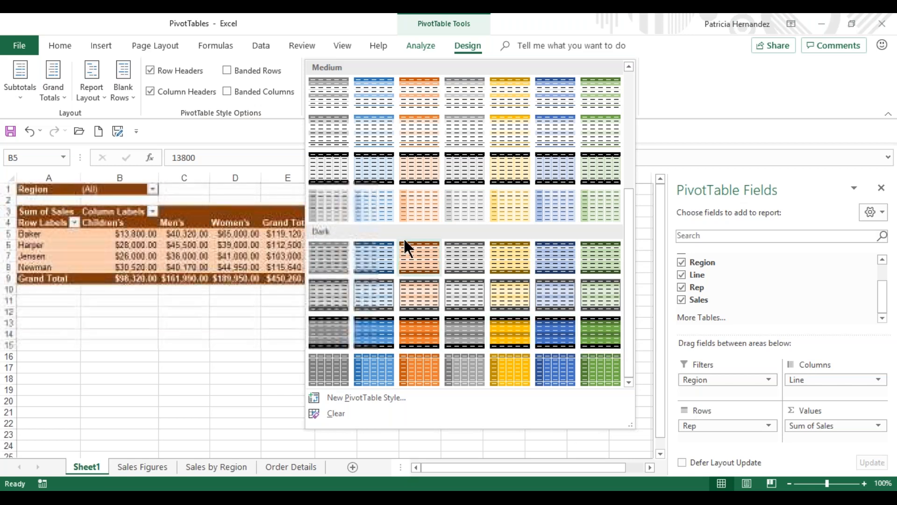
pyautogui.click(419, 329)
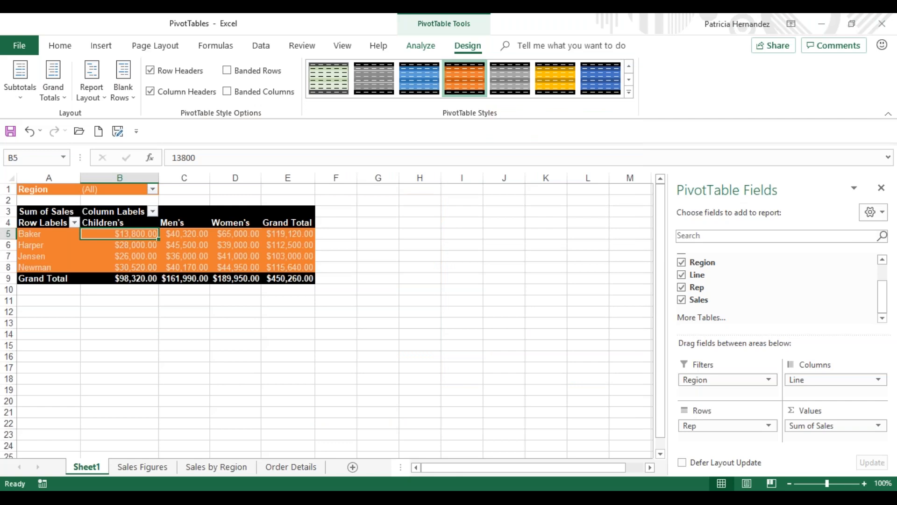
# Step: Insert a Clustered Column PivotChart from the PivotTable and place it beside the table, starting at about column F
pyautogui.click(422, 43)
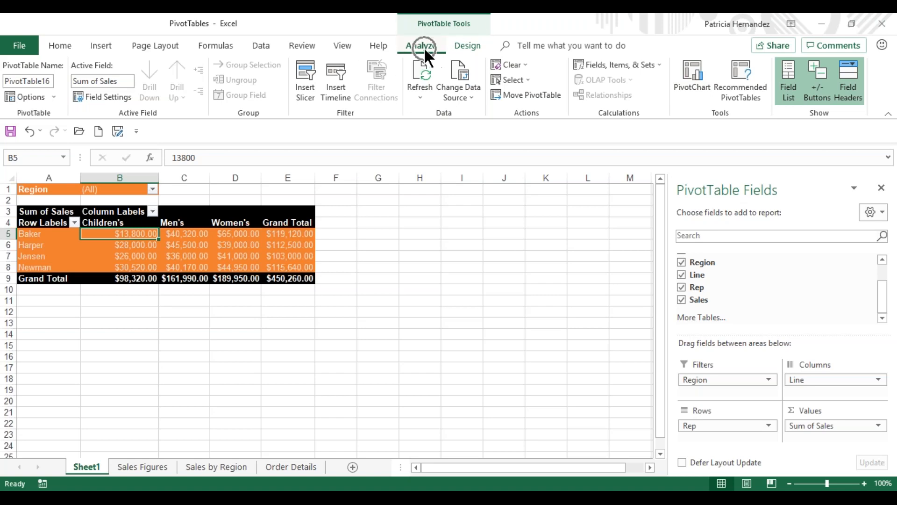
pyautogui.click(692, 79)
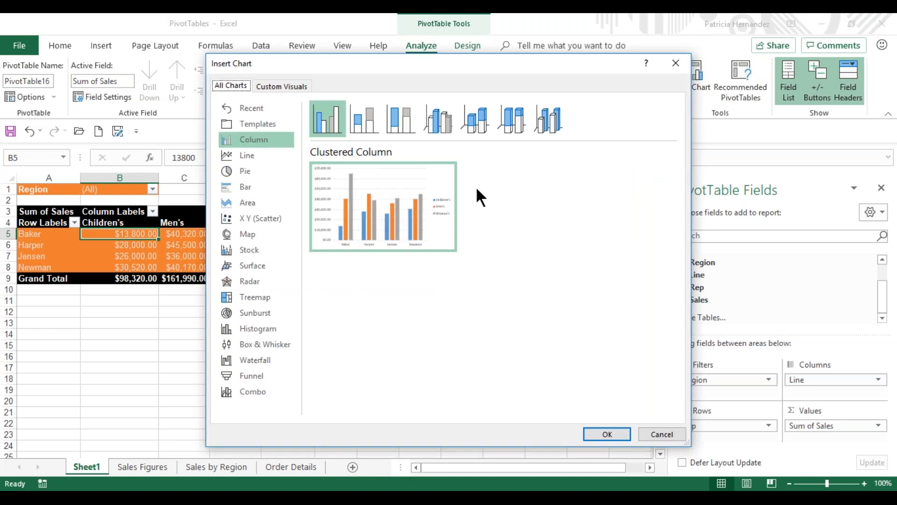
pyautogui.click(270, 139)
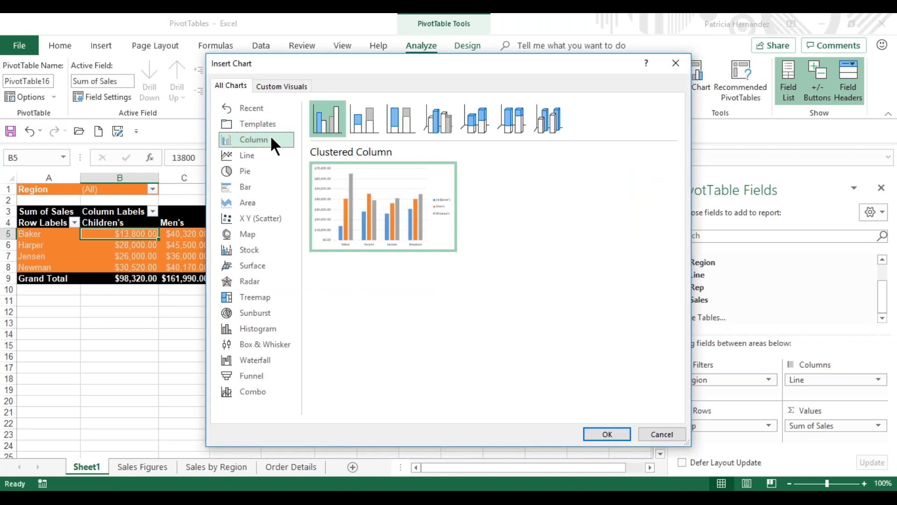
pyautogui.click(606, 434)
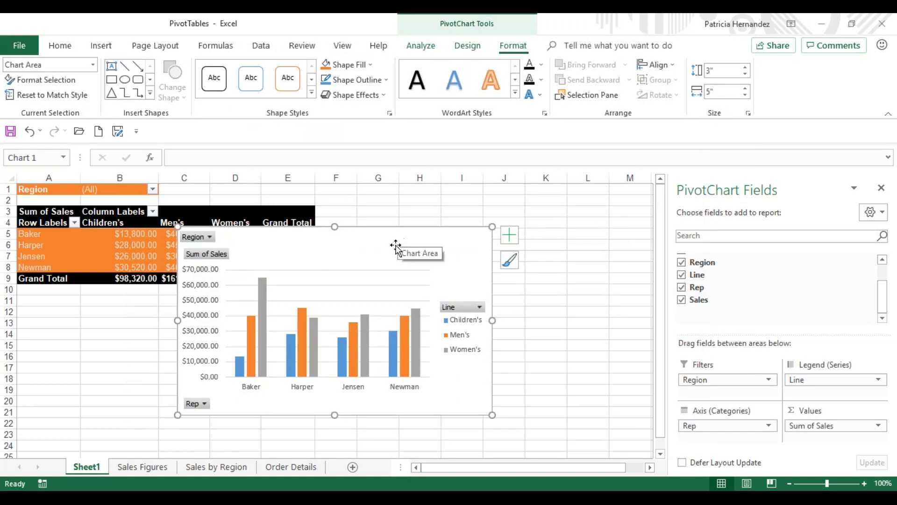
pyautogui.moveTo(398, 239); pyautogui.dragTo(542, 221)
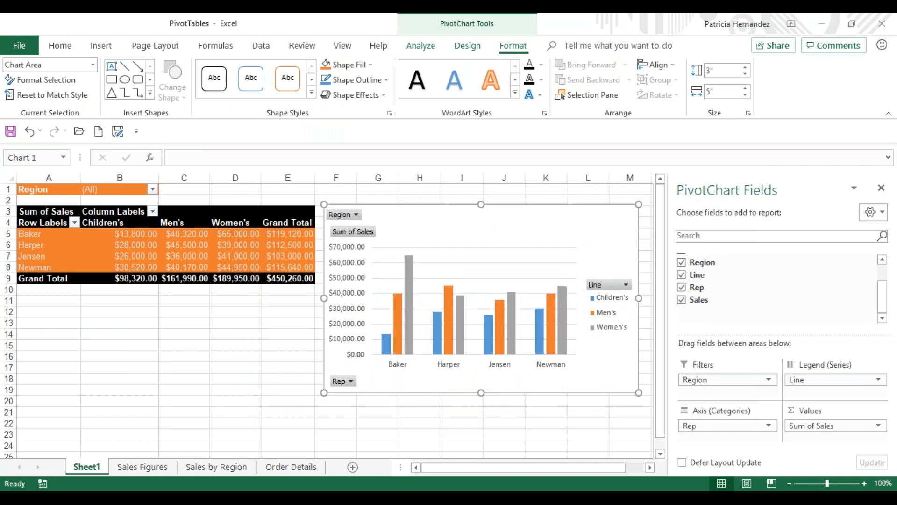
# Step: Filter the PivotChart's Line field to show only Women's
pyautogui.click(625, 284)
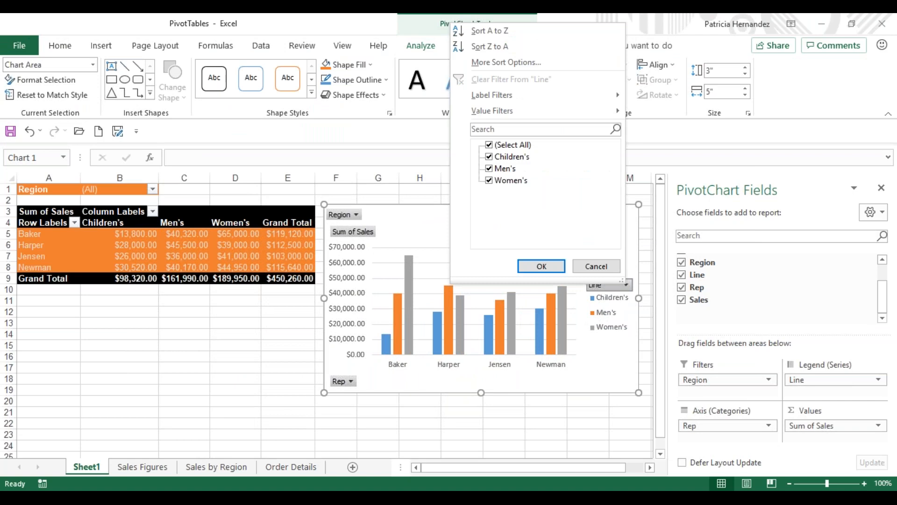
pyautogui.click(487, 144)
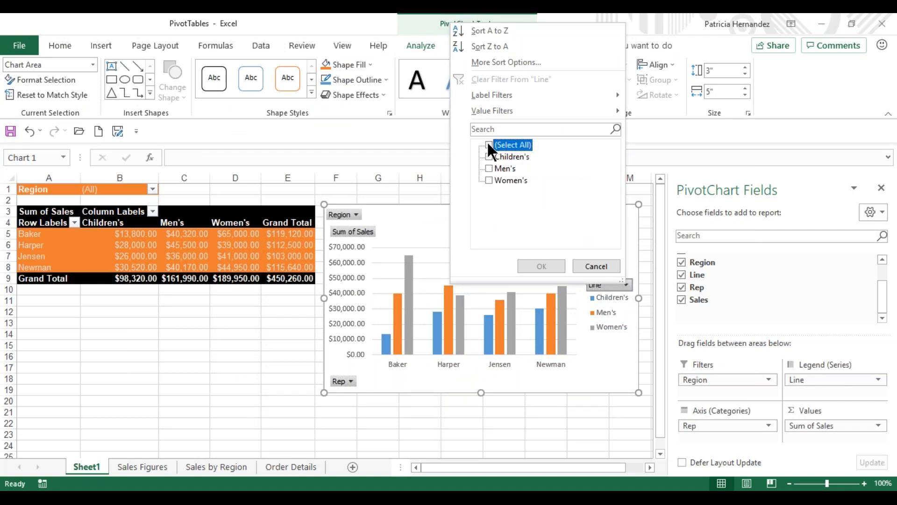
pyautogui.click(490, 180)
pyautogui.click(542, 266)
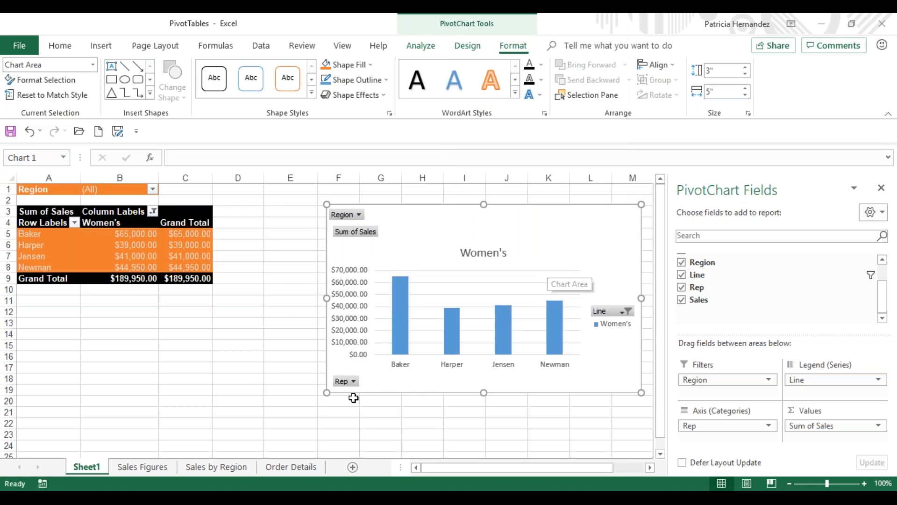
# Step: Filter the PivotChart's Rep field to show only the second listed sales rep
pyautogui.click(343, 380)
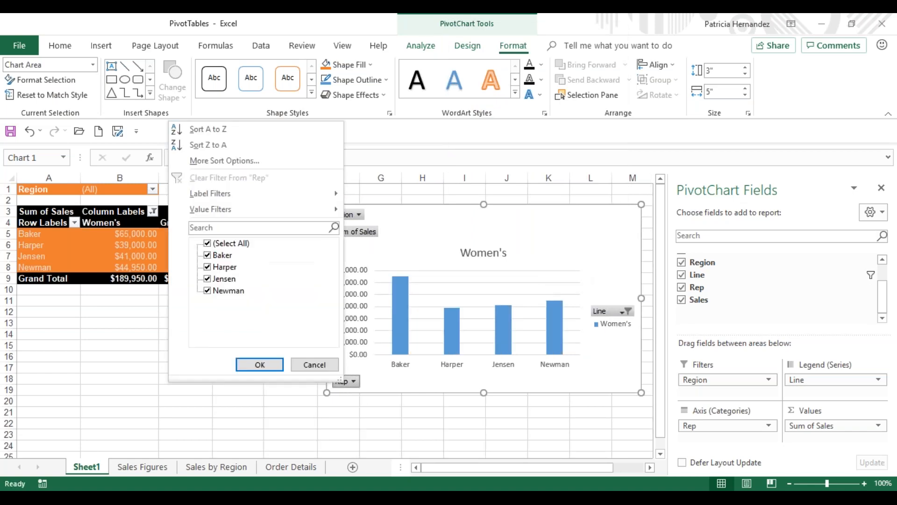
pyautogui.click(206, 241)
pyautogui.click(206, 266)
pyautogui.click(258, 362)
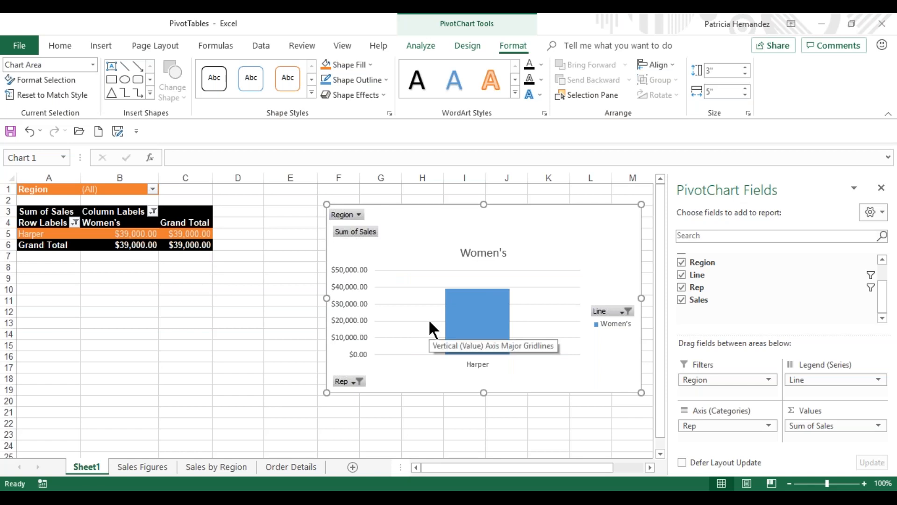
# Step: Clear the Line and Rep filters from the PivotChart
pyautogui.click(627, 311)
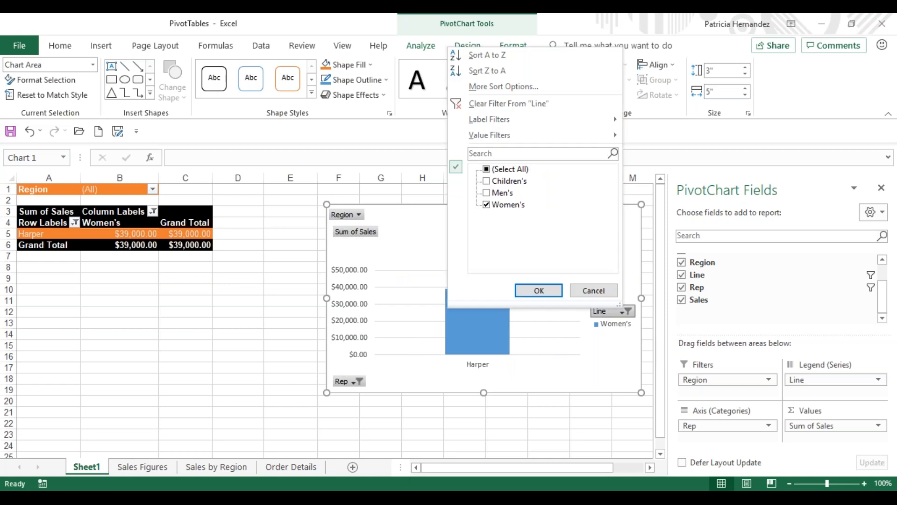
pyautogui.click(513, 104)
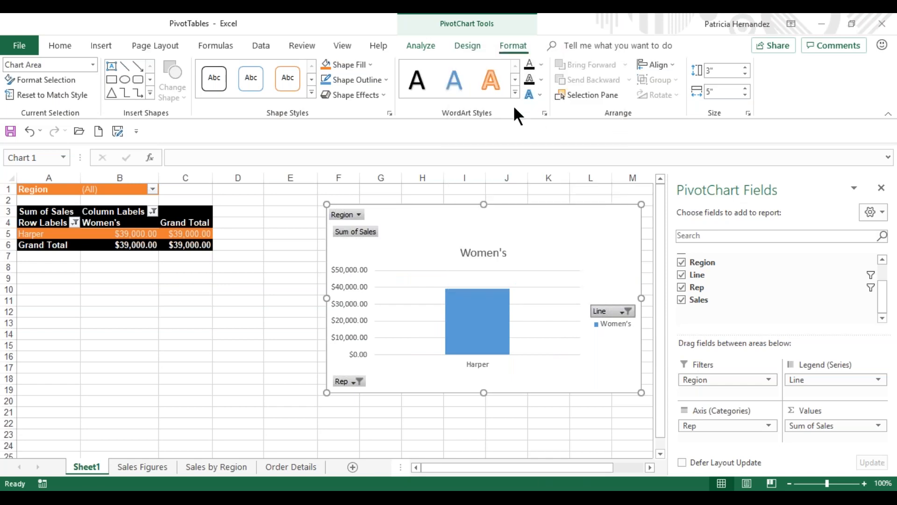
pyautogui.click(345, 381)
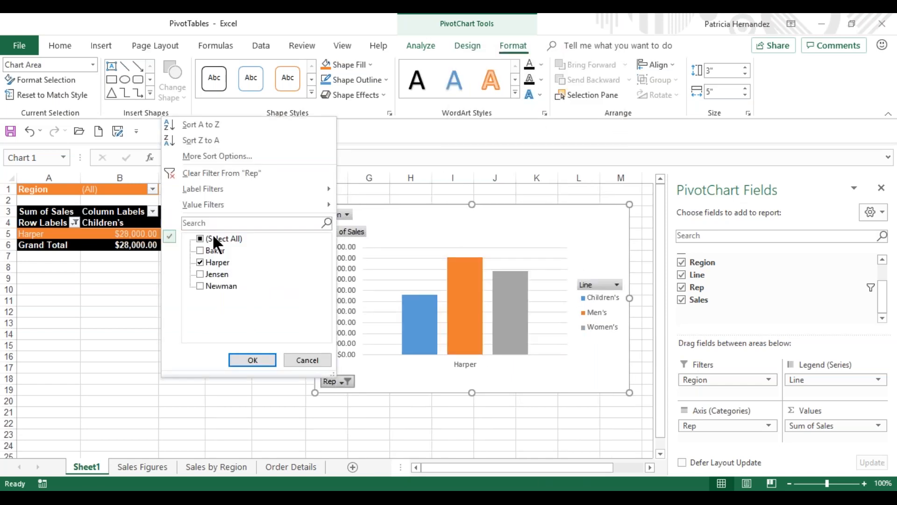
pyautogui.click(187, 173)
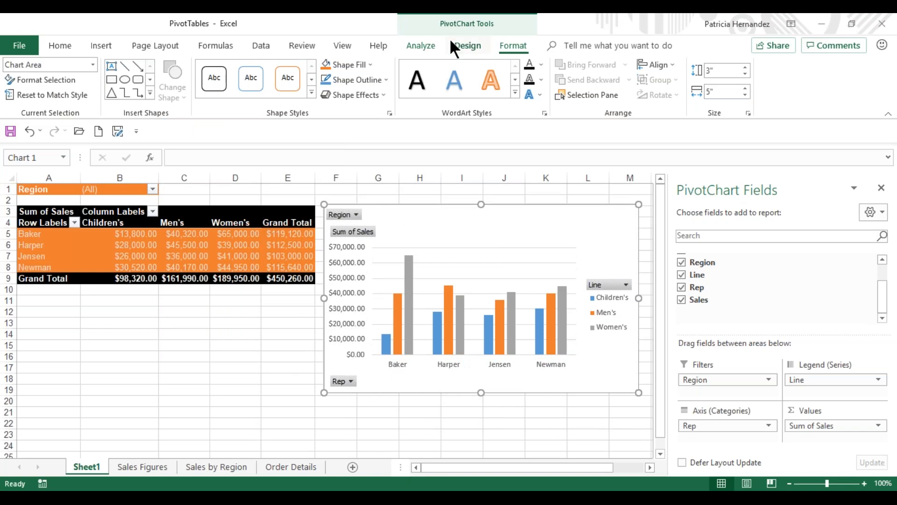
# Step: Examine the analysis, design and formatting options available for the selected PivotChart
pyautogui.click(461, 49)
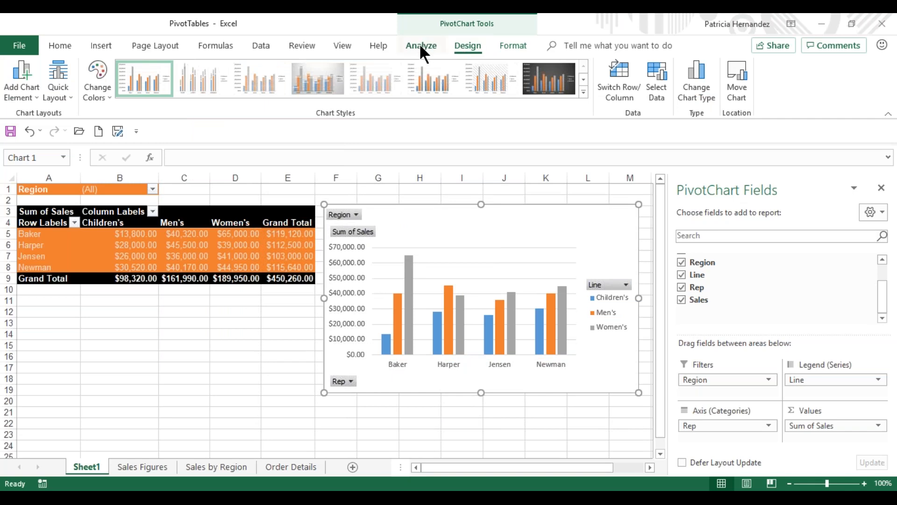
pyautogui.click(419, 44)
pyautogui.click(468, 45)
pyautogui.click(508, 44)
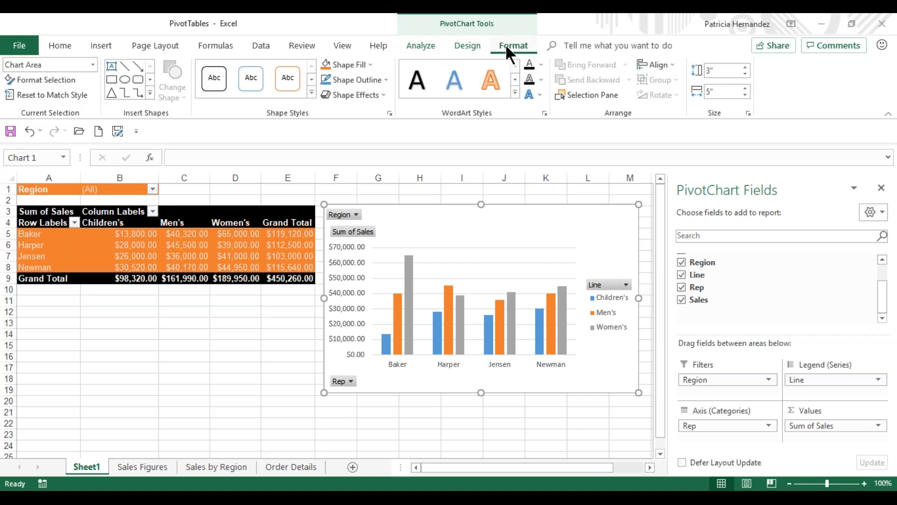
pyautogui.click(468, 46)
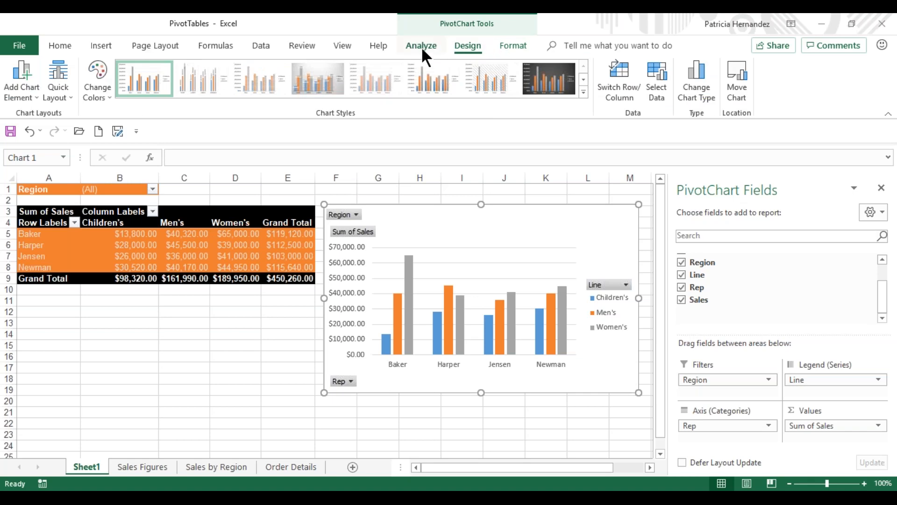
pyautogui.click(422, 47)
pyautogui.click(468, 46)
pyautogui.click(517, 46)
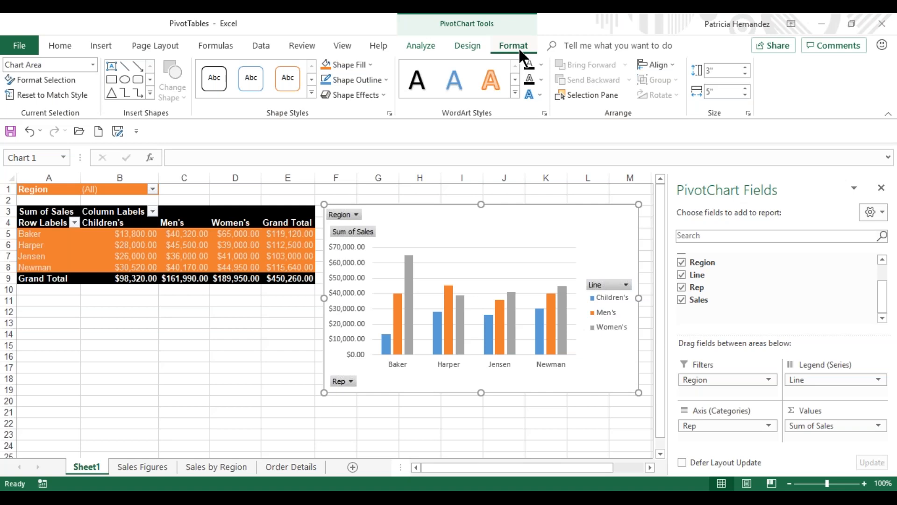
# Step: Try to clear cell B10 in the Sales by Region PivotTable and to overwrite it with 5
pyautogui.click(227, 468)
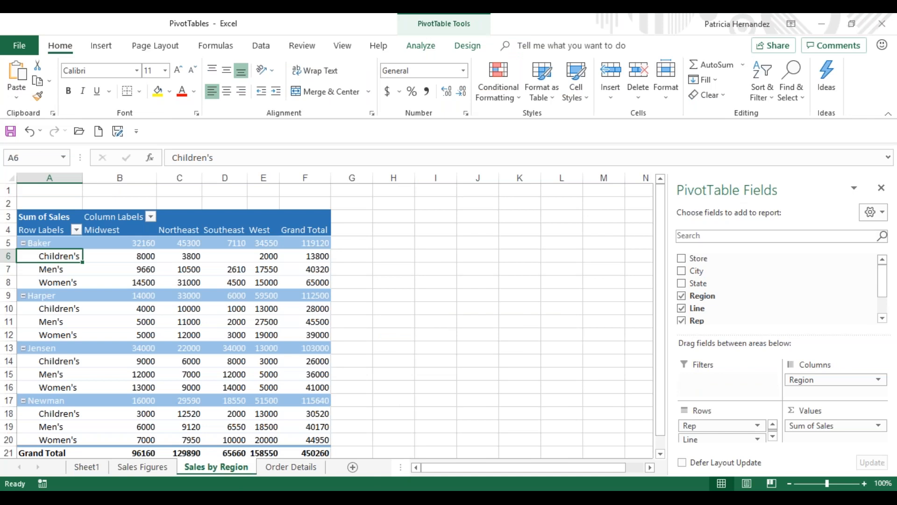
pyautogui.click(147, 312)
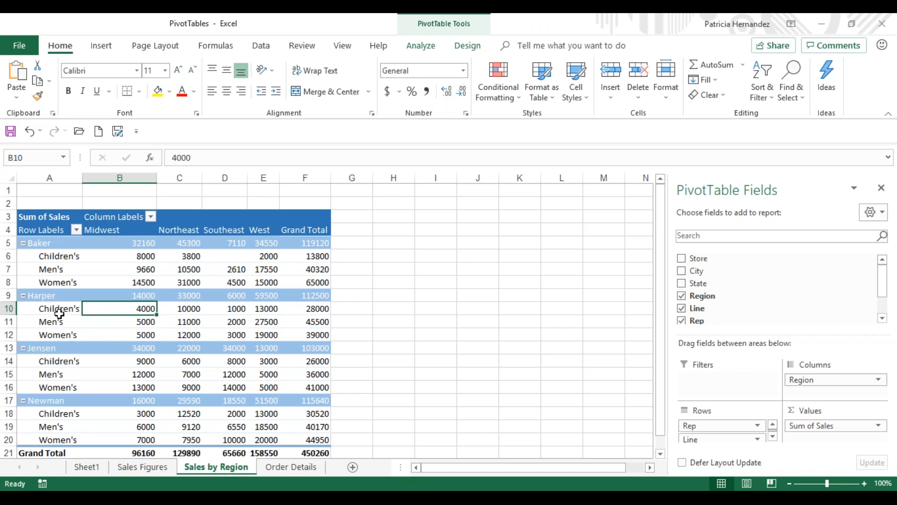
pyautogui.moveTo(91, 311)
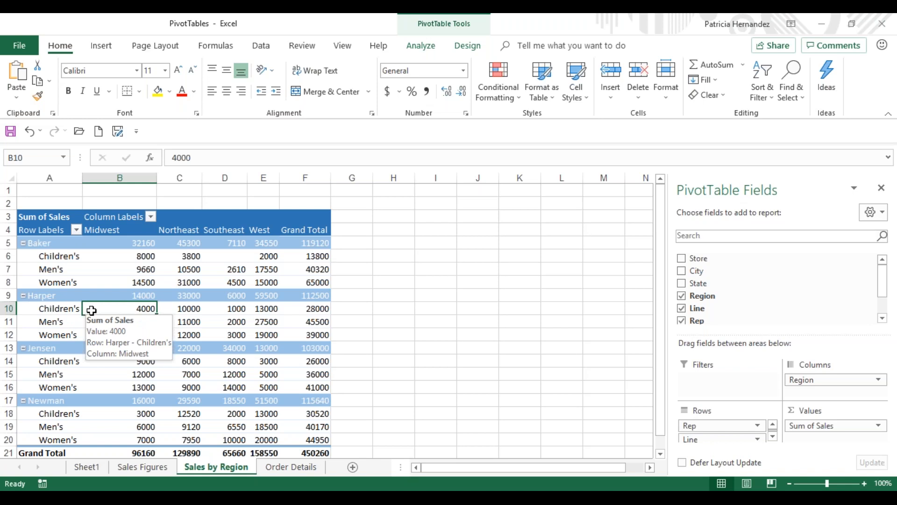
pyautogui.press('Delete')
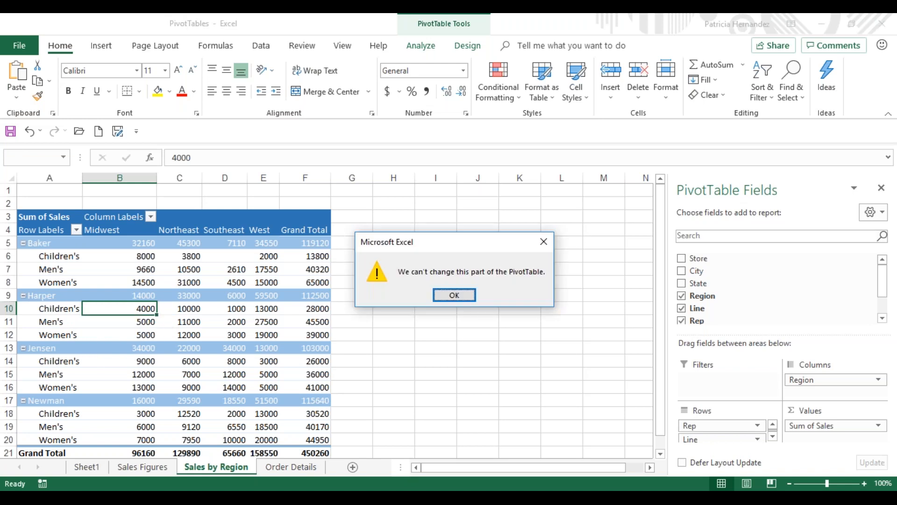
pyautogui.click(452, 295)
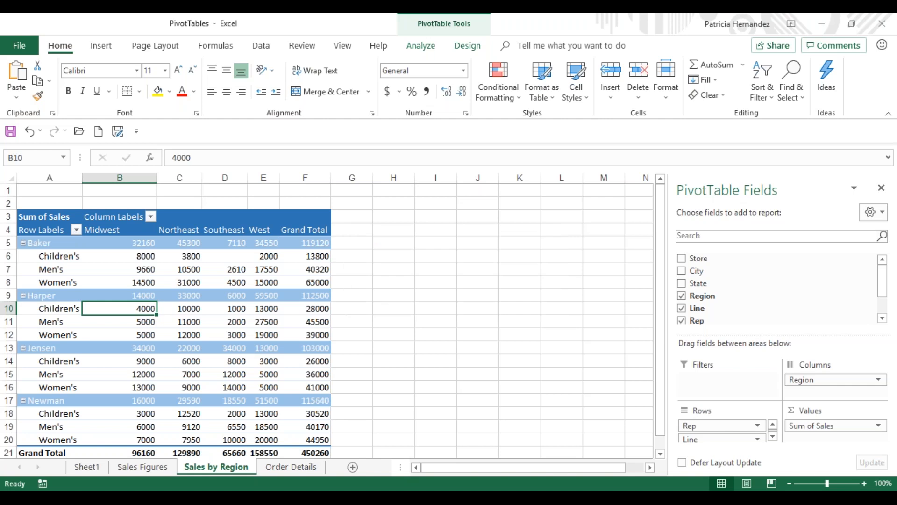
pyautogui.press('5')
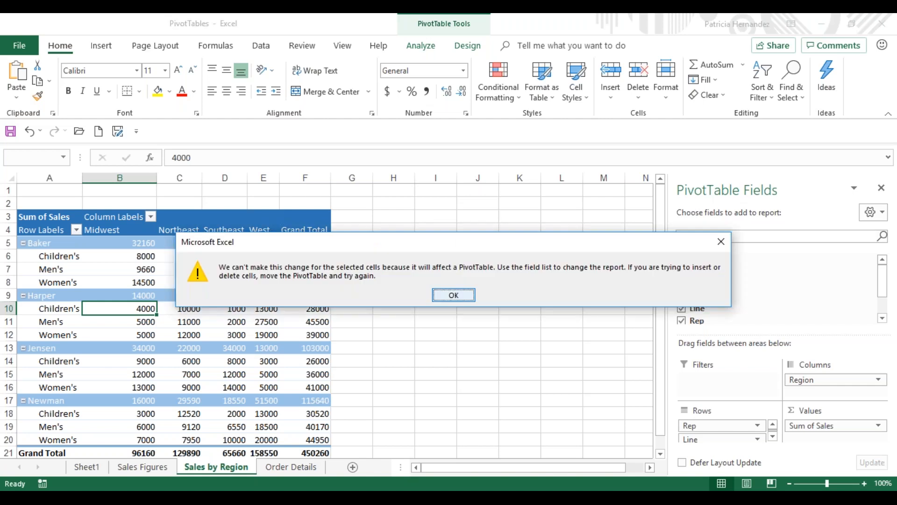
pyautogui.press('Return')
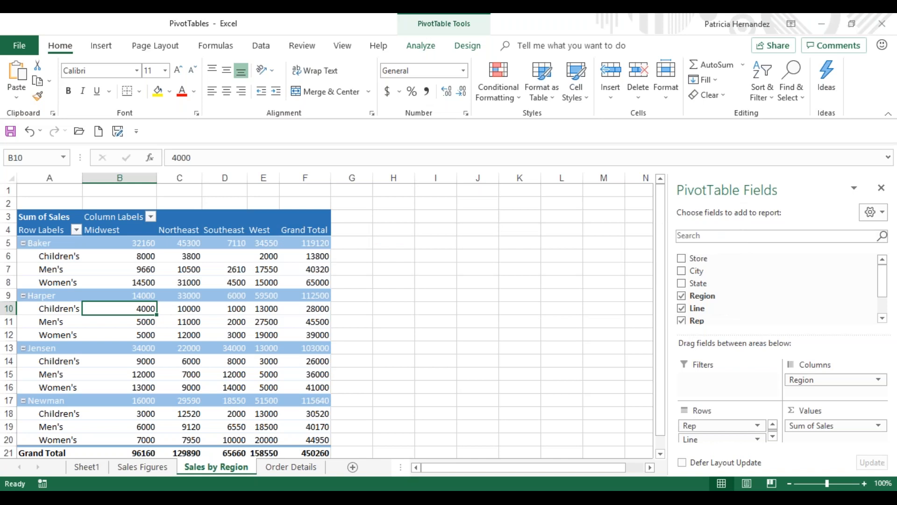
# Step: On the Sales Figures sheet, set the Kamikazi Clothes Children's sales value in cell G2 to 7000
pyautogui.click(125, 470)
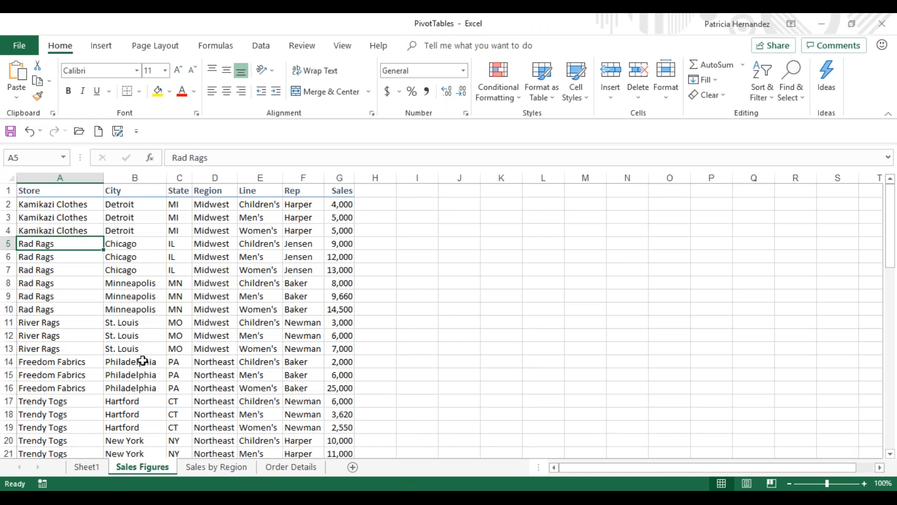
pyautogui.click(341, 205)
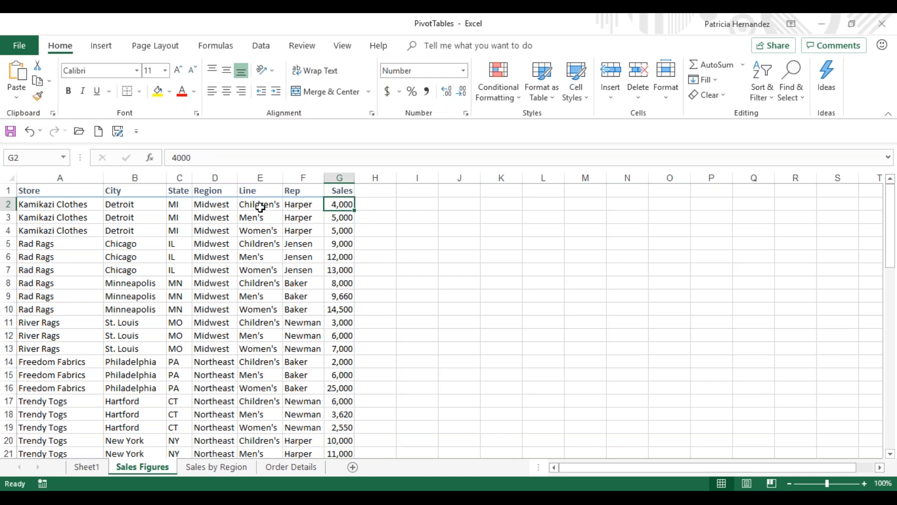
pyautogui.click(260, 207)
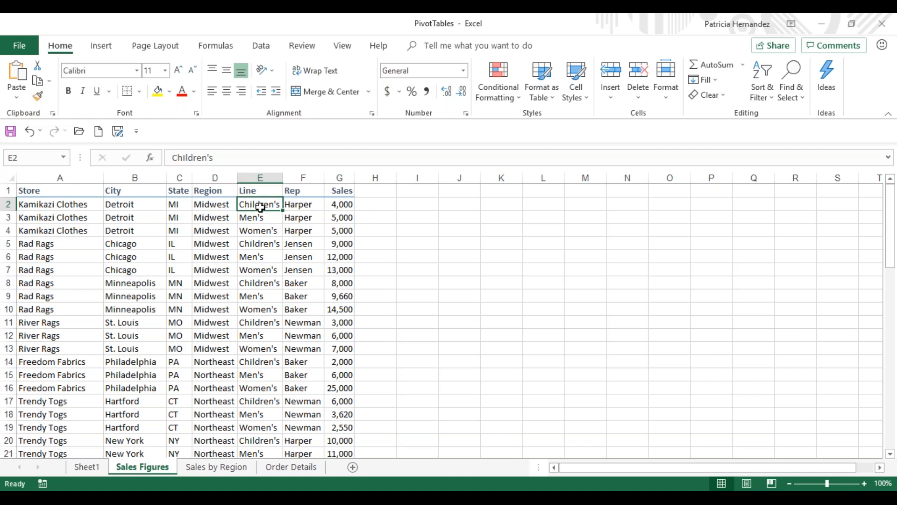
pyautogui.click(353, 205)
pyautogui.write('000')
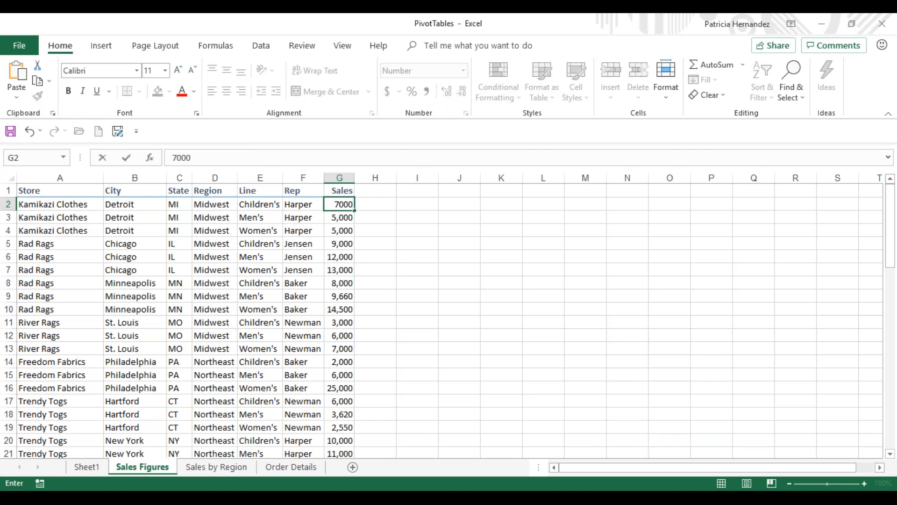
pyautogui.press('Return')
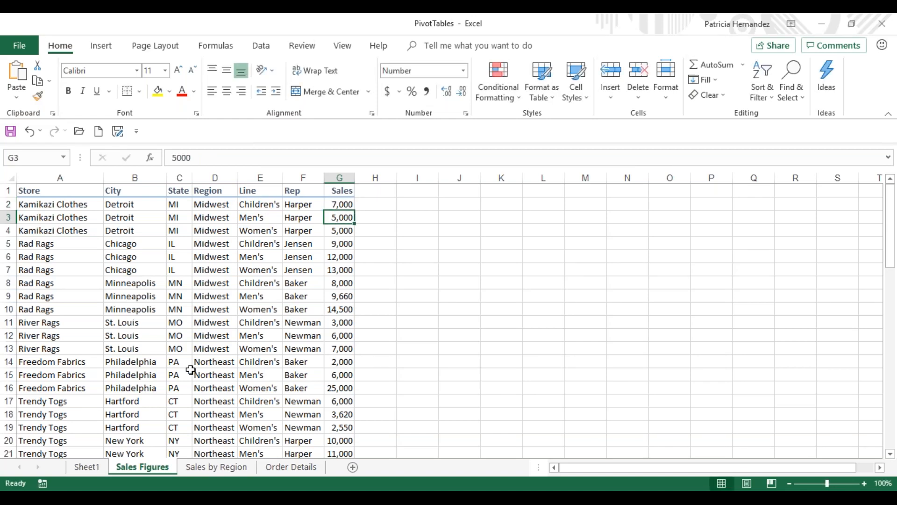
# Step: Refresh the Sales by Region PivotTable from its source data and compare it with the Sales Figures sheet
pyautogui.click(215, 466)
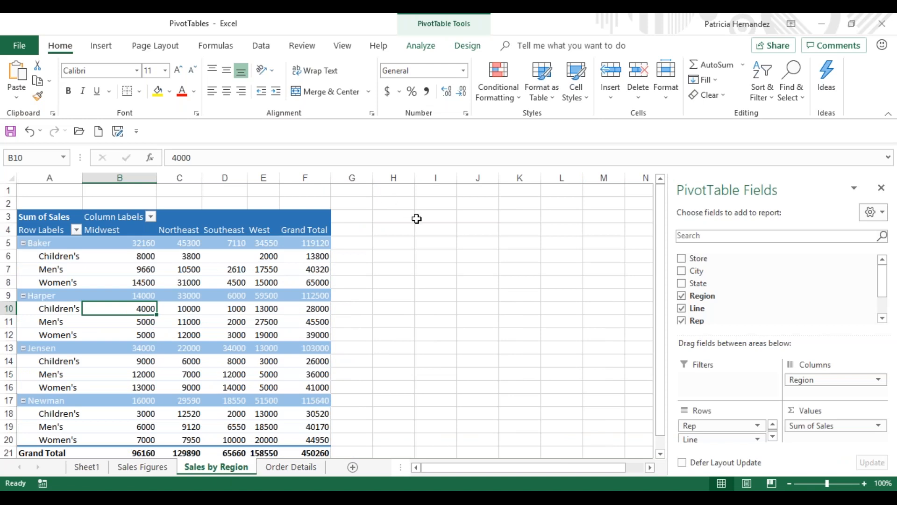
pyautogui.click(420, 47)
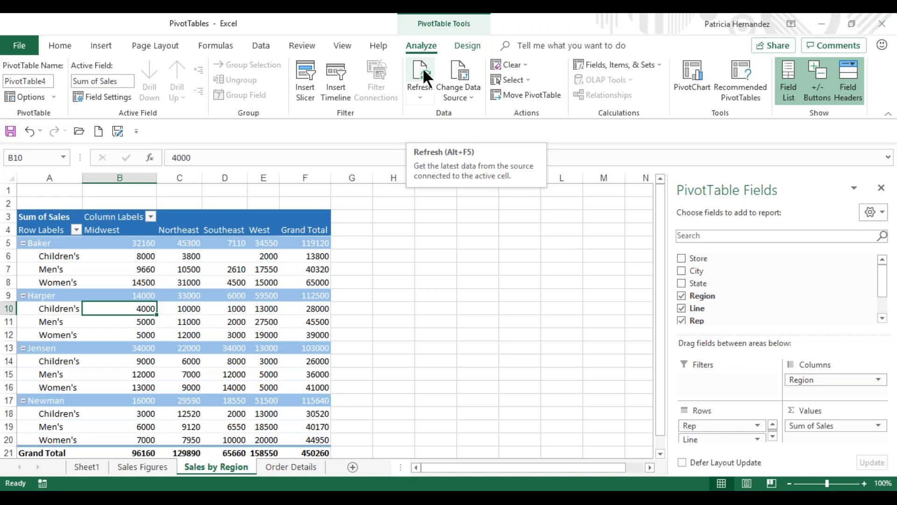
pyautogui.click(423, 67)
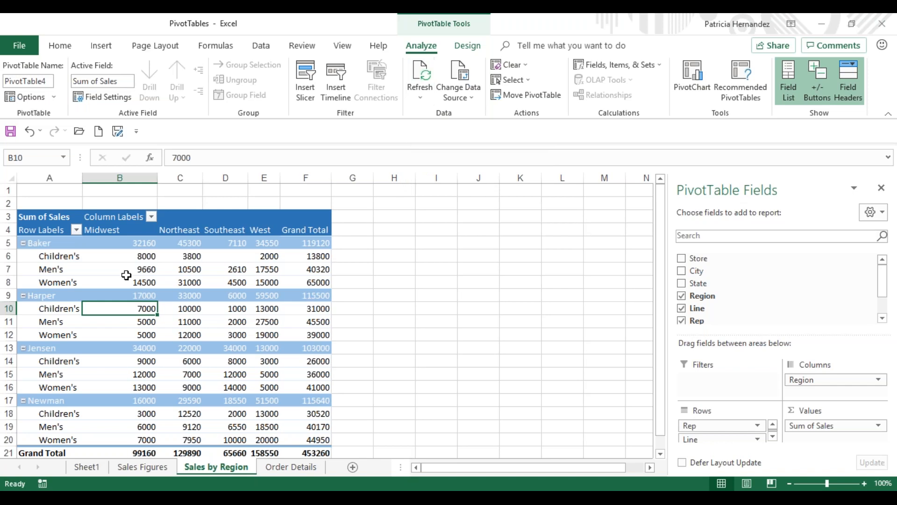
pyautogui.moveTo(123, 311)
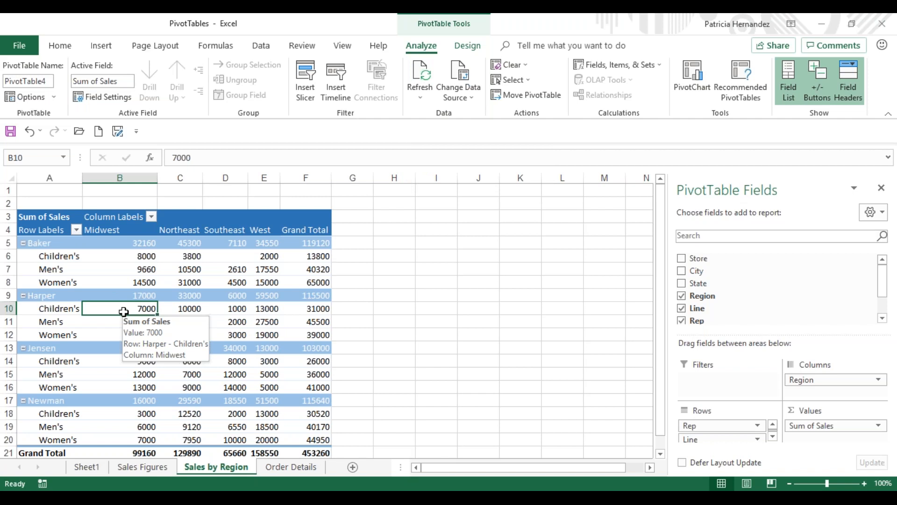
pyautogui.click(148, 468)
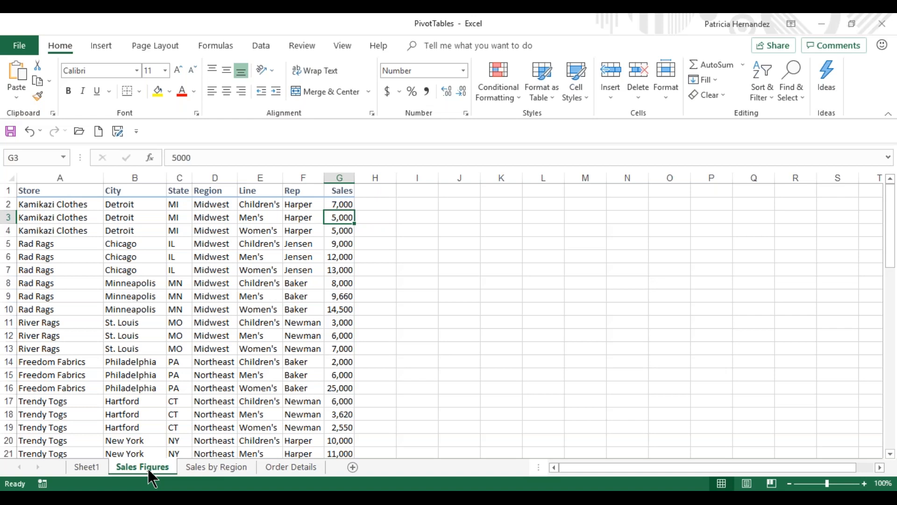
pyautogui.click(213, 468)
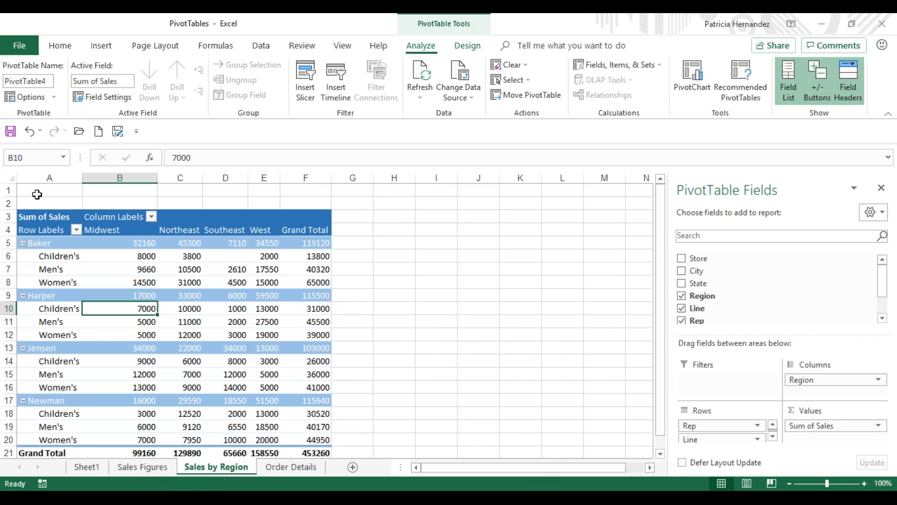
# Step: Try the outline form report layout on the Sales by Region PivotTable and return it to compact form
pyautogui.moveTo(133, 243)
pyautogui.click(469, 44)
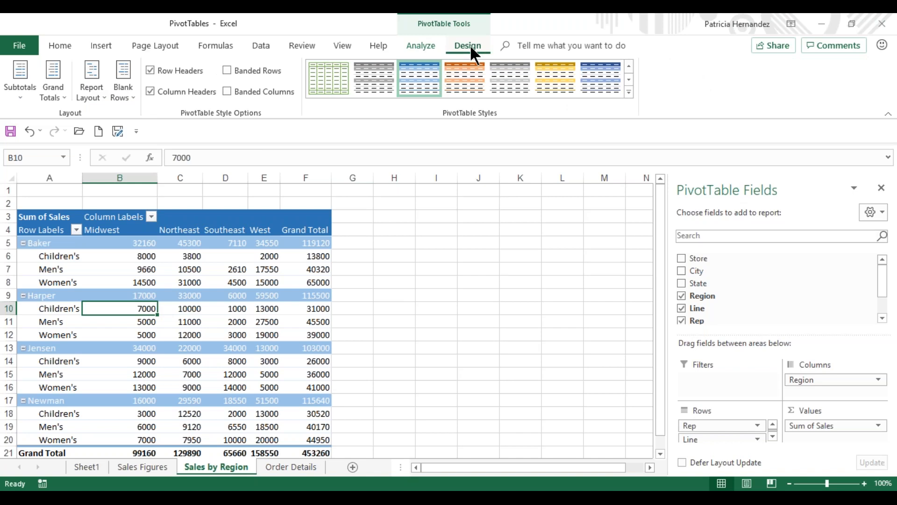
pyautogui.click(91, 96)
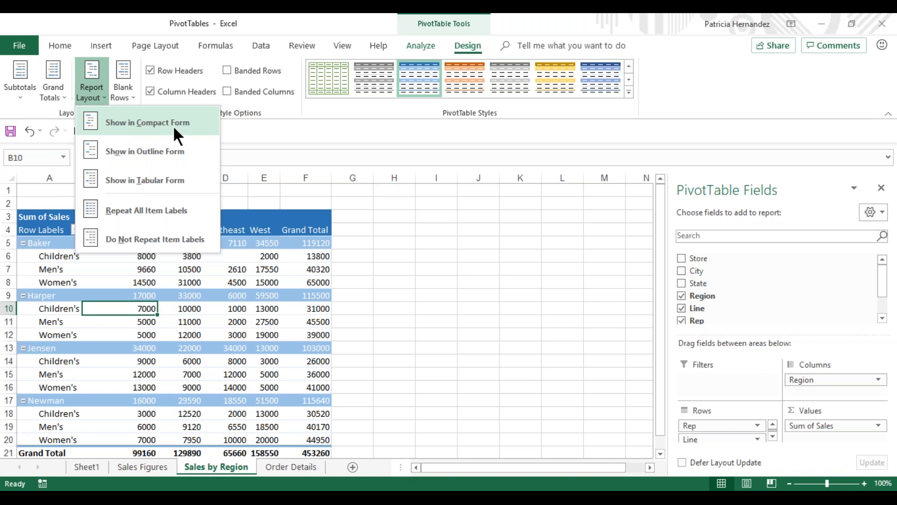
pyautogui.click(159, 156)
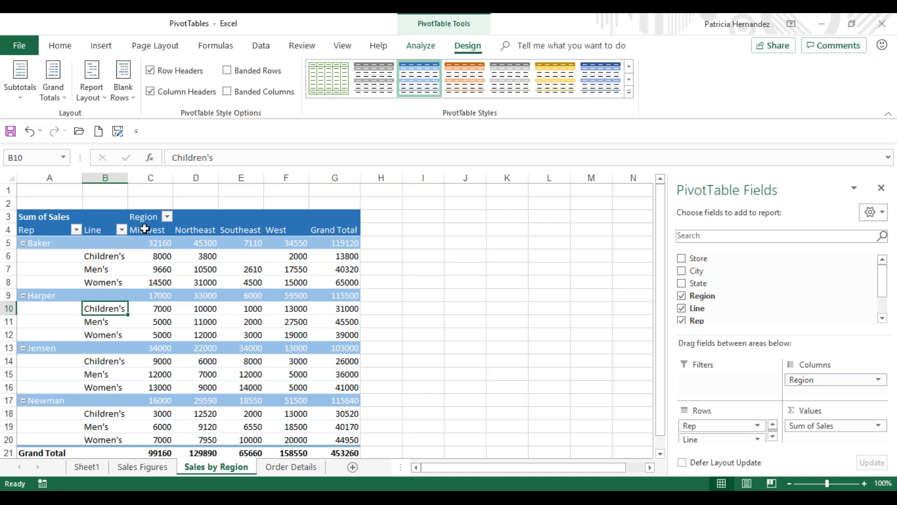
pyautogui.click(97, 80)
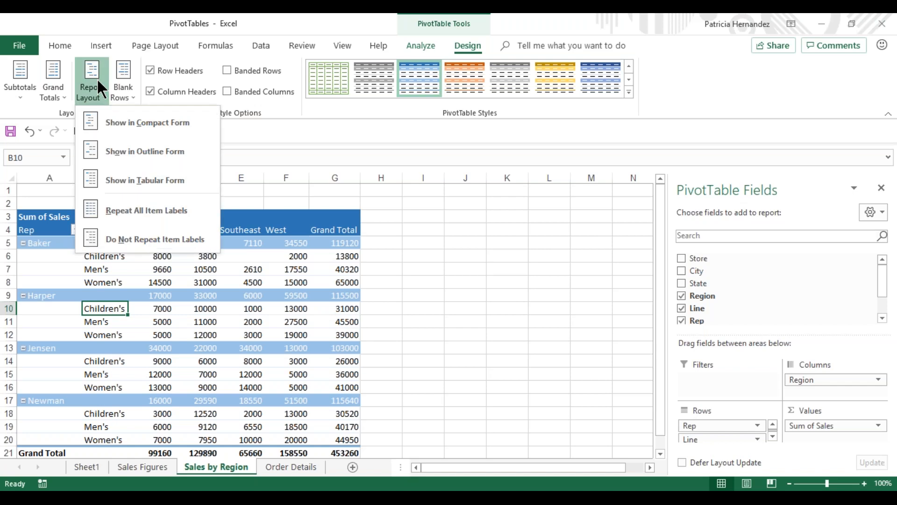
pyautogui.click(185, 129)
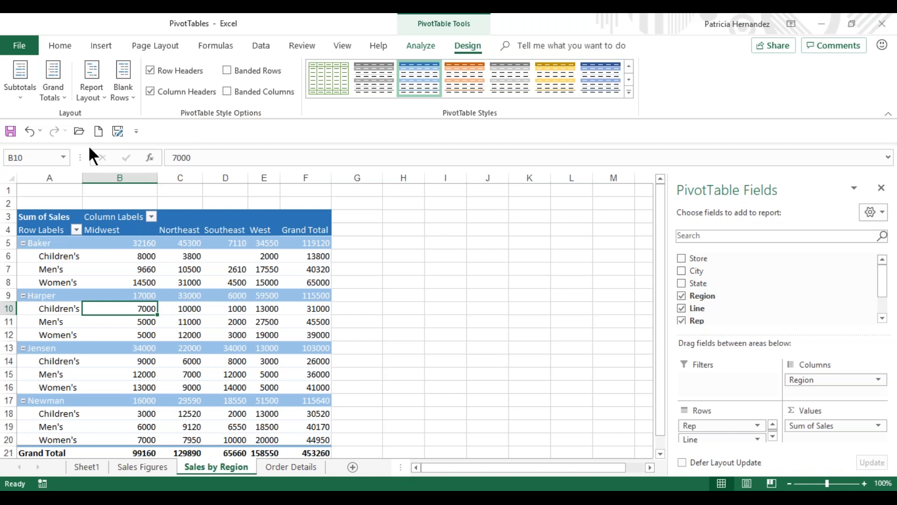
# Step: Show the Sales by Region PivotTable in tabular form, comparing it once with outline form
pyautogui.click(86, 94)
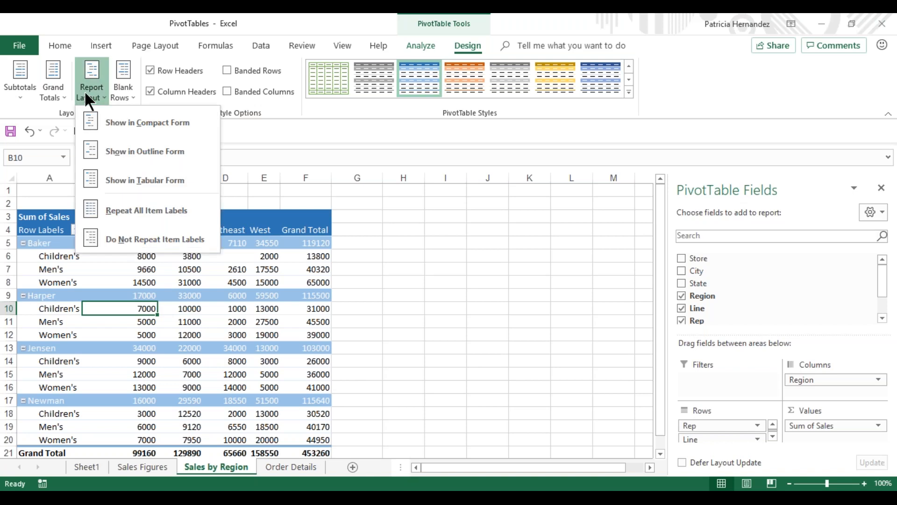
pyautogui.click(161, 179)
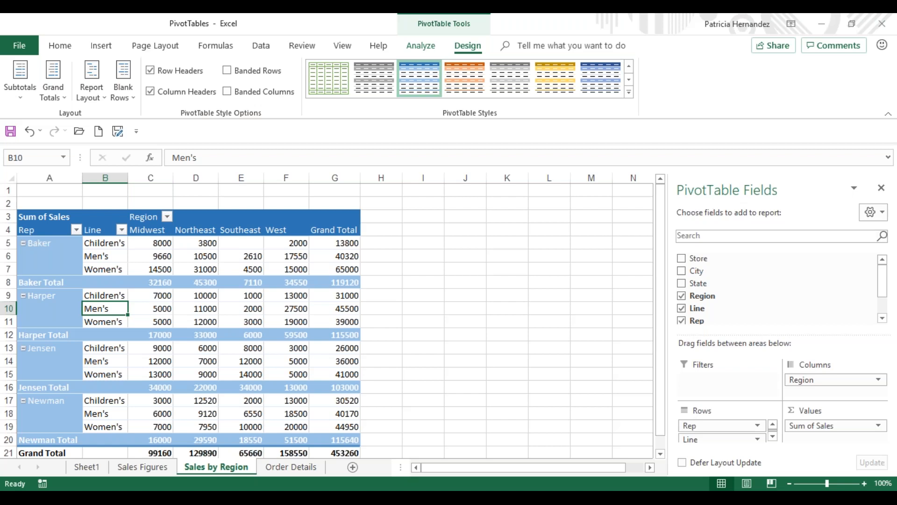
pyautogui.click(80, 88)
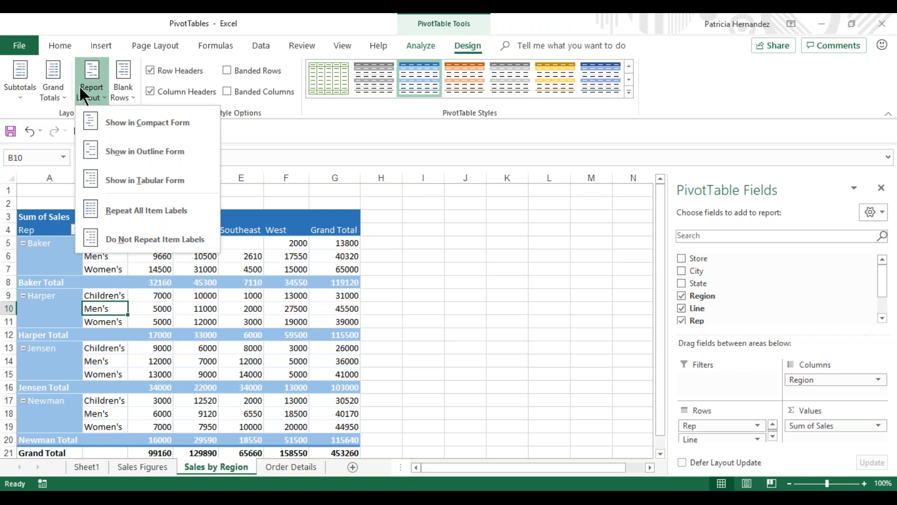
pyautogui.click(149, 152)
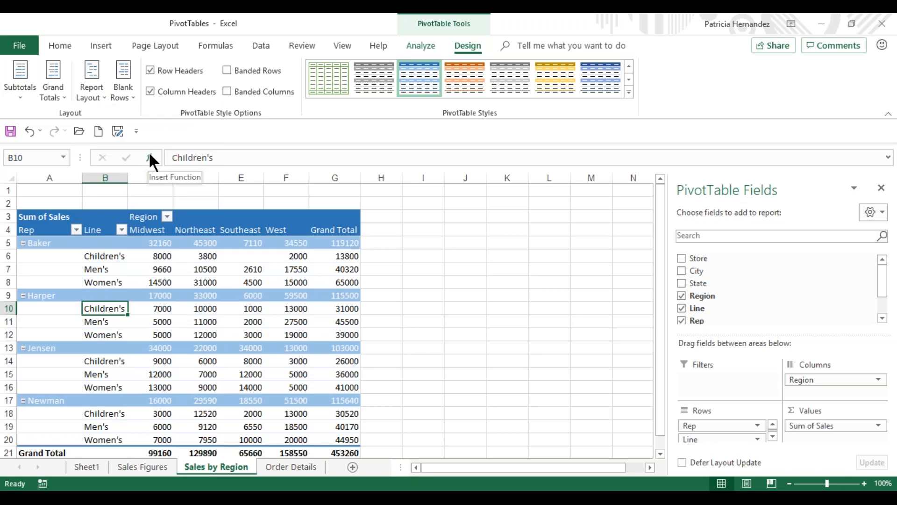
pyautogui.click(92, 91)
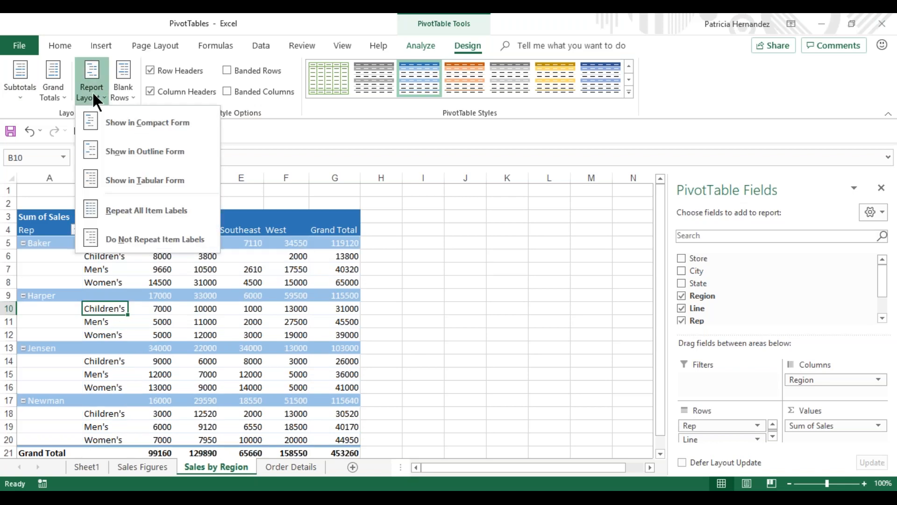
pyautogui.click(113, 180)
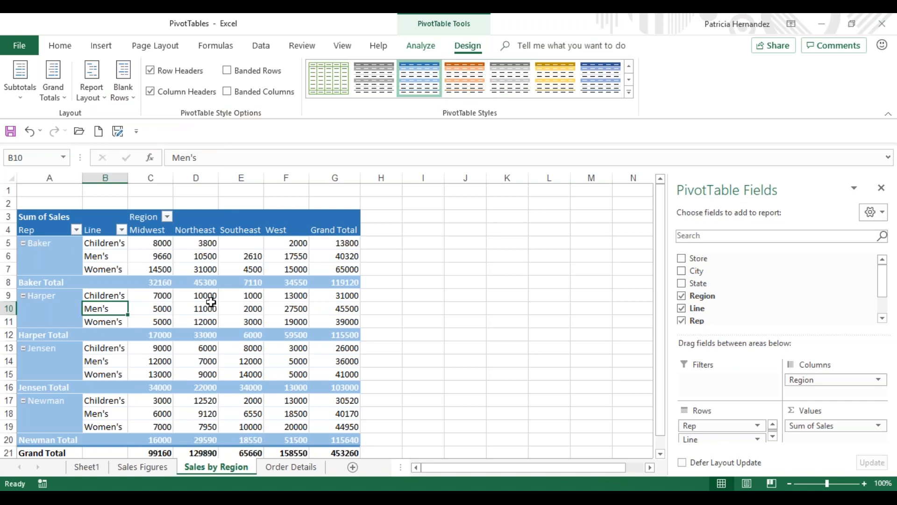
# Step: Examine the grand total, subtotal and blank row options available for the Sales by Region PivotTable
pyautogui.moveTo(211, 302)
pyautogui.click(47, 92)
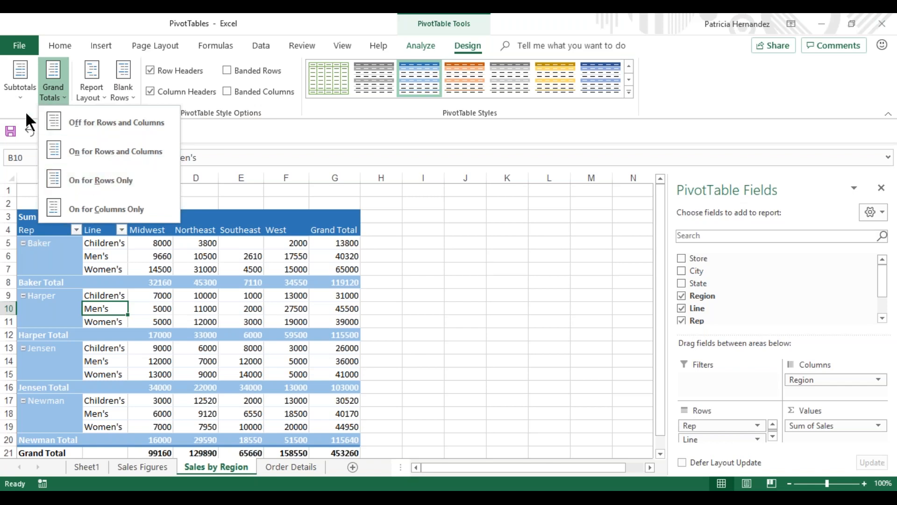
pyautogui.click(13, 89)
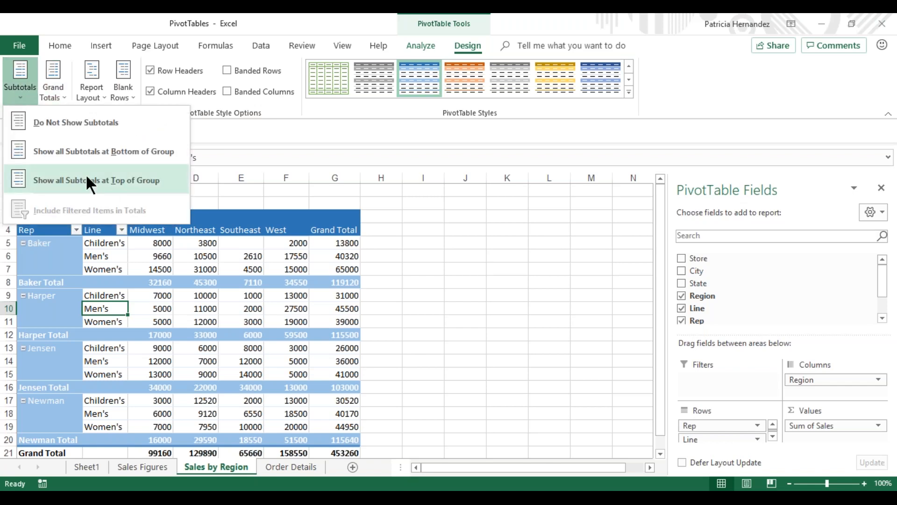
pyautogui.click(124, 93)
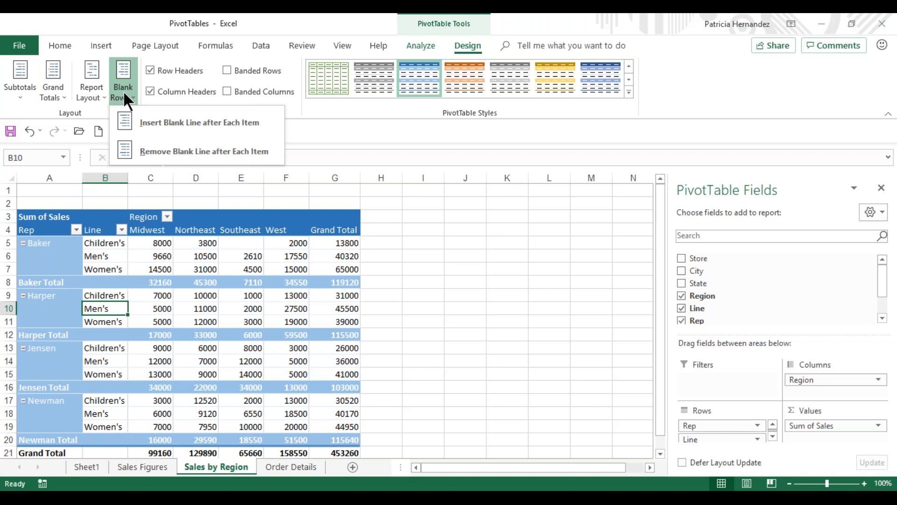
pyautogui.click(432, 46)
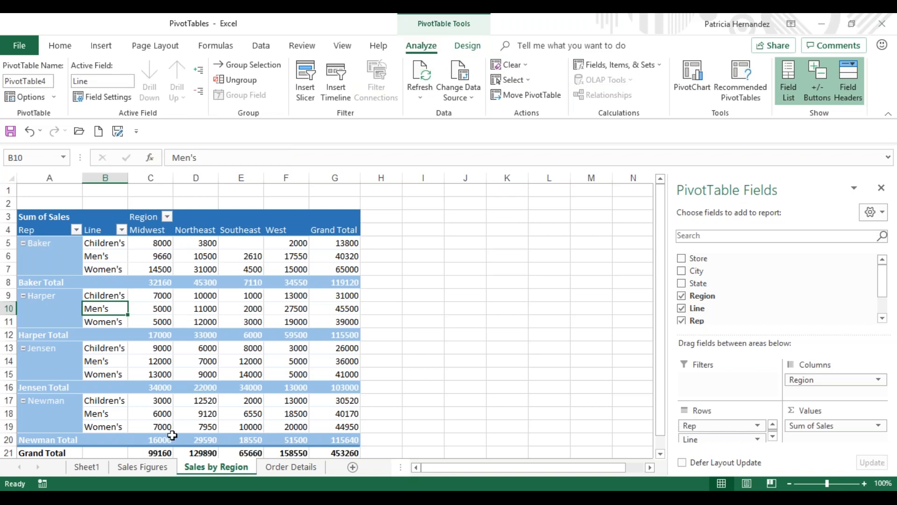
# Step: Rename the Sheet1 worksheet as PivotTables
pyautogui.click(77, 464)
pyautogui.doubleClick(87, 466)
pyautogui.write('PivotTables')
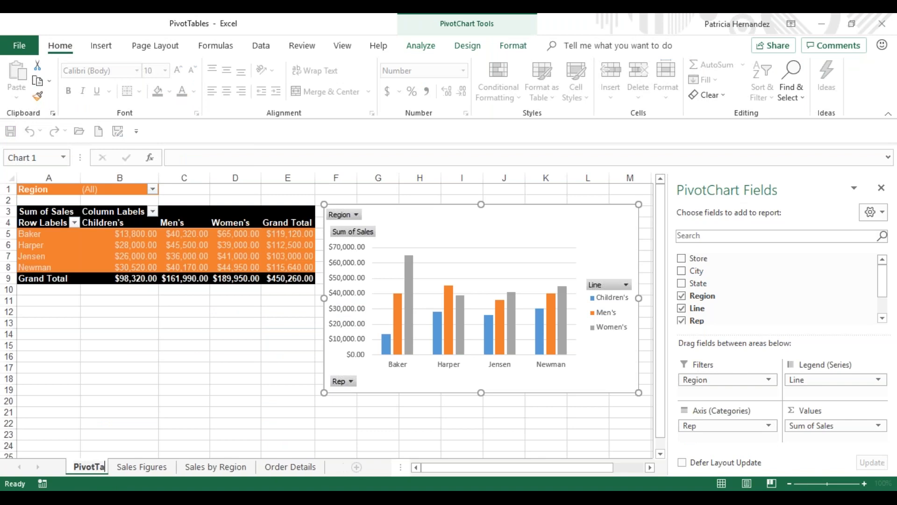
pyautogui.press('Return')
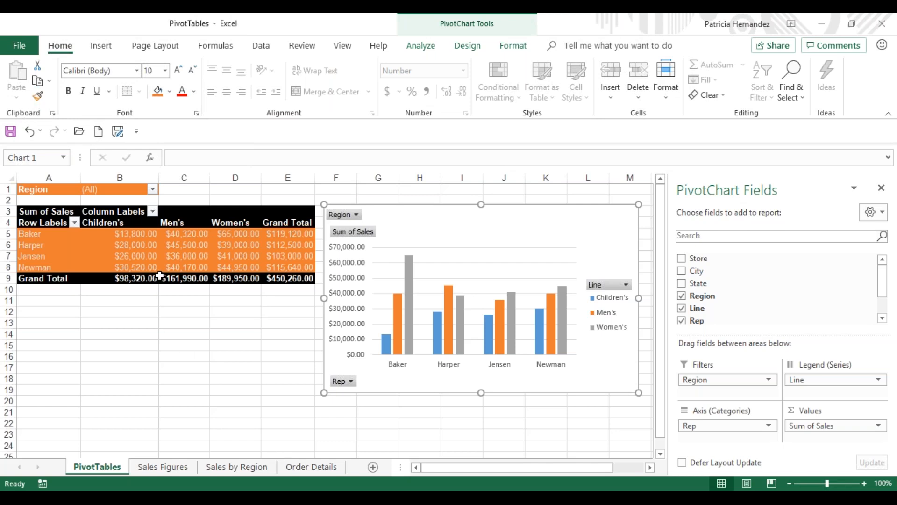
# Step: Move the PivotChart from the PivotTables sheet to a new sheet of its own, keeping the default sheet name
pyautogui.moveTo(159, 276)
pyautogui.click(419, 49)
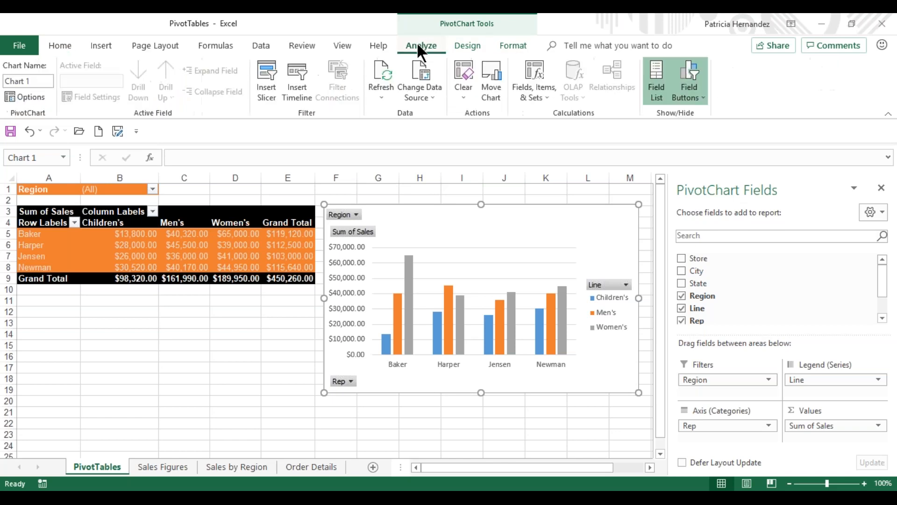
pyautogui.click(484, 58)
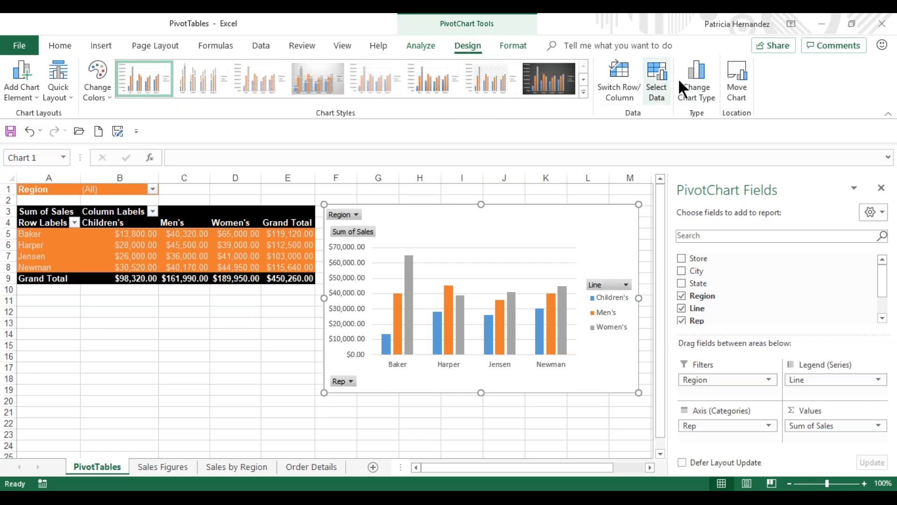
pyautogui.click(734, 77)
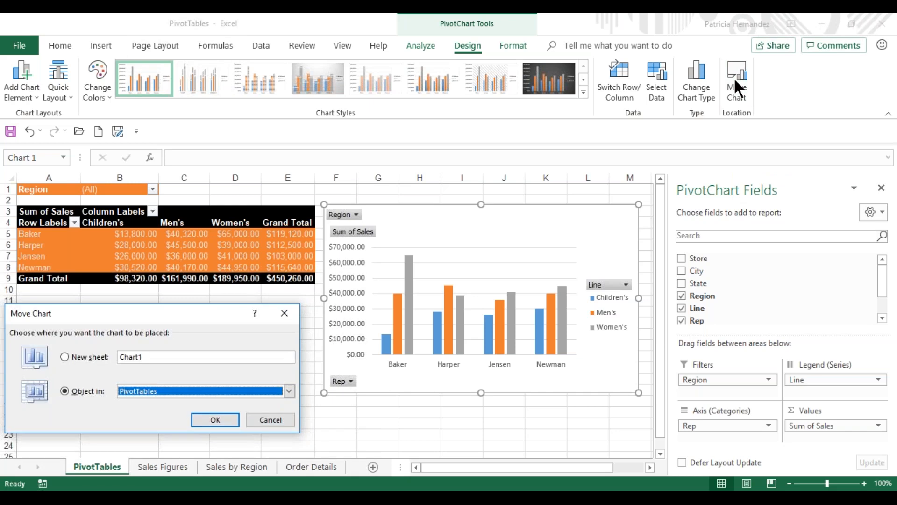
pyautogui.click(66, 357)
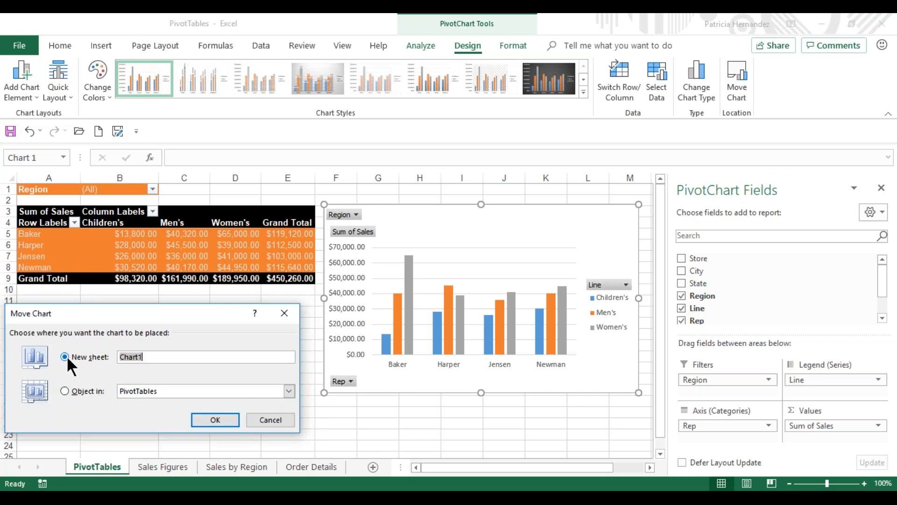
pyautogui.click(215, 420)
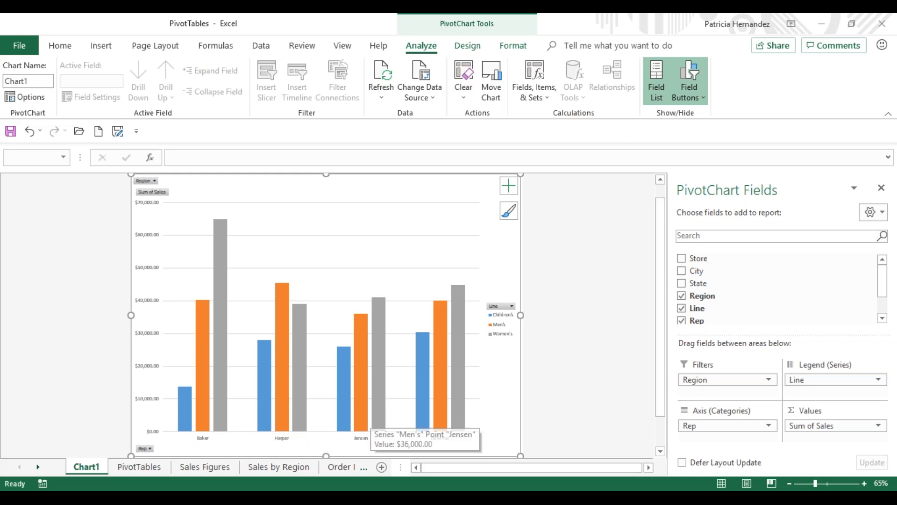
# Step: On the PivotTables sheet, enable multiple selection in the Region report filter and show only the Midwest region
pyautogui.click(147, 469)
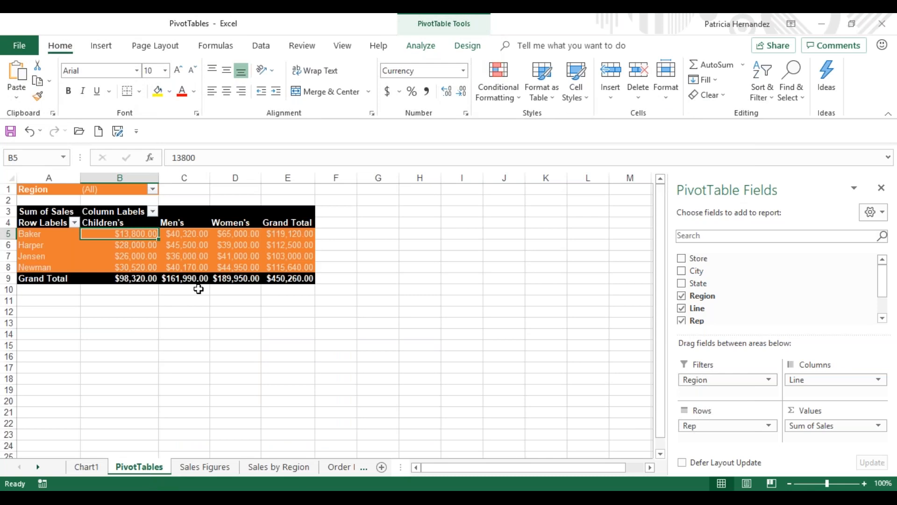
pyautogui.click(149, 189)
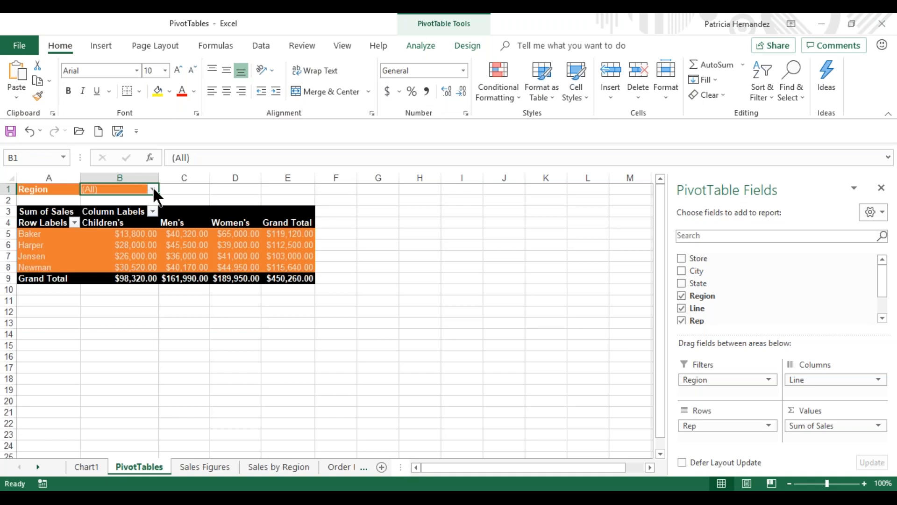
pyautogui.click(153, 190)
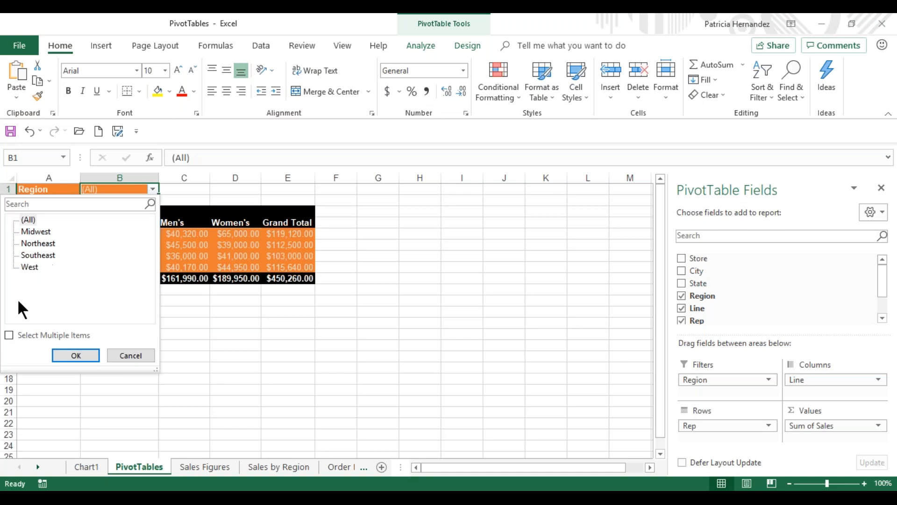
pyautogui.click(9, 334)
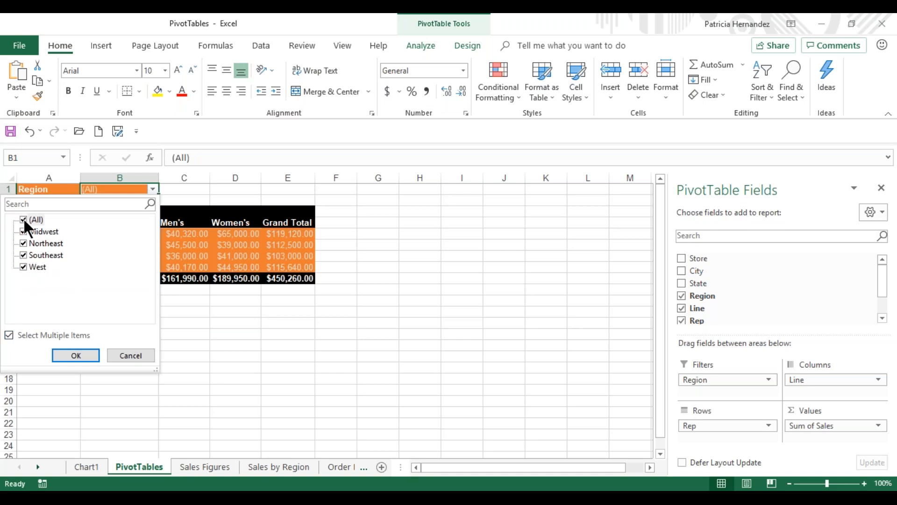
pyautogui.click(24, 220)
pyautogui.click(23, 231)
pyautogui.click(29, 246)
pyautogui.click(77, 355)
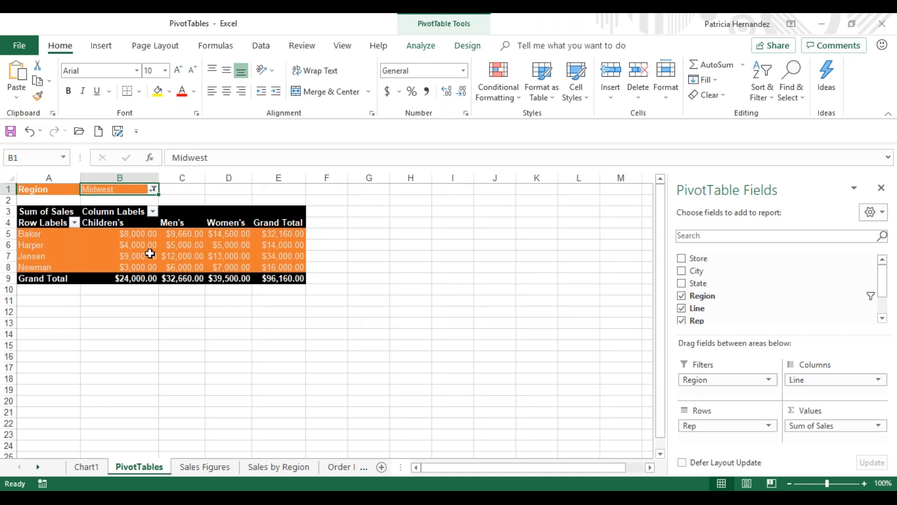
# Step: Add Northeast to the Midwest selection in the Region report filter, and reset the filter to all regions
pyautogui.click(153, 190)
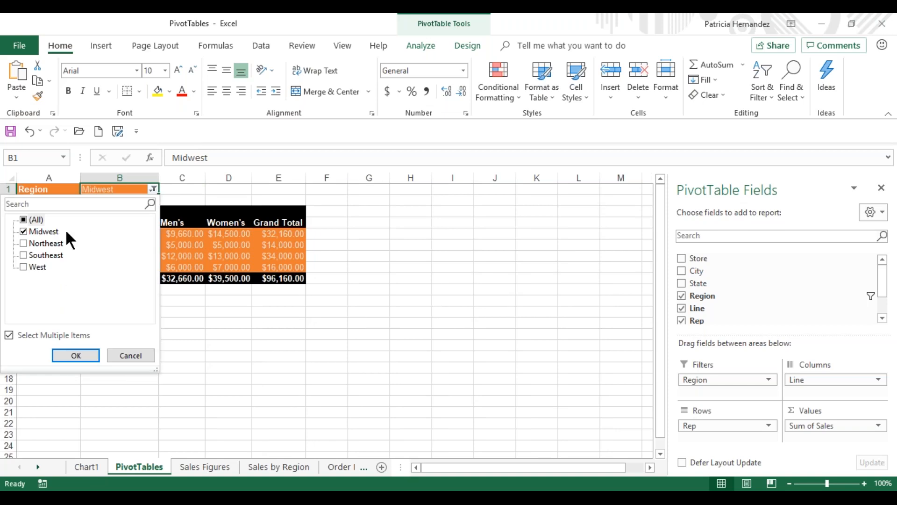
pyautogui.click(67, 355)
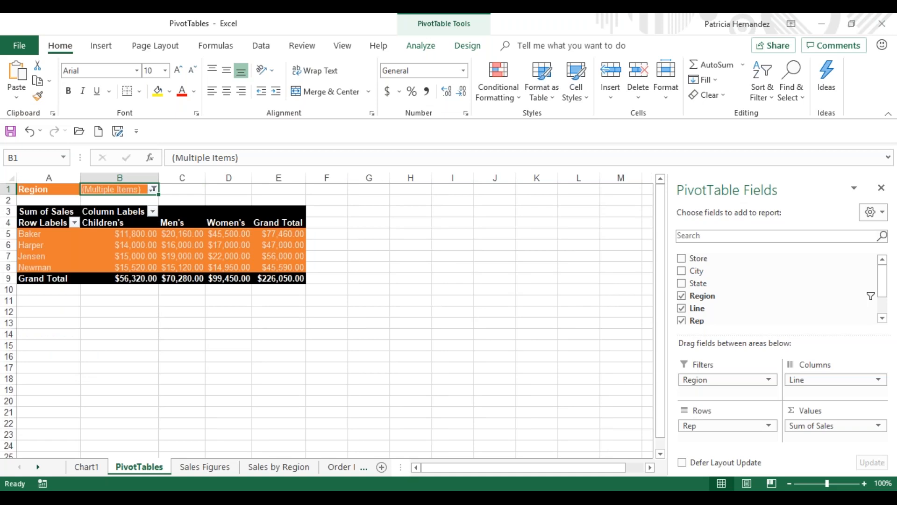
pyautogui.click(153, 189)
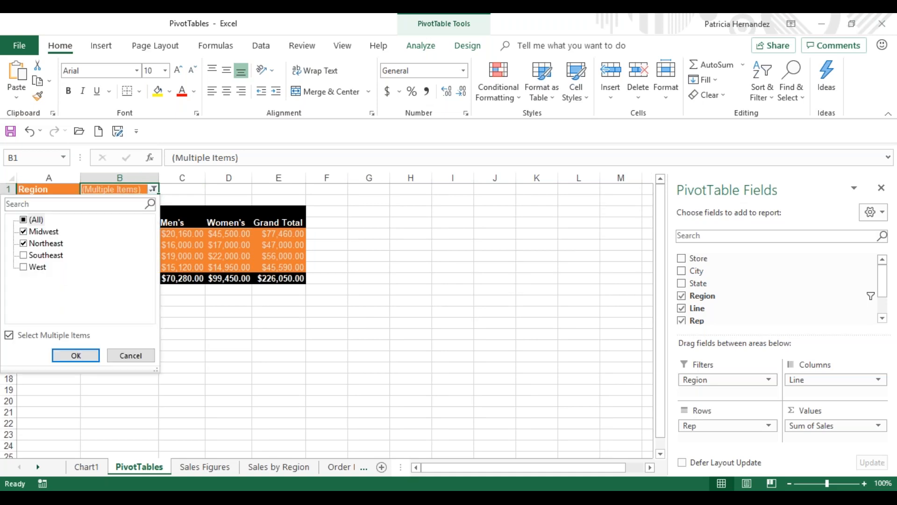
pyautogui.click(22, 219)
pyautogui.click(71, 354)
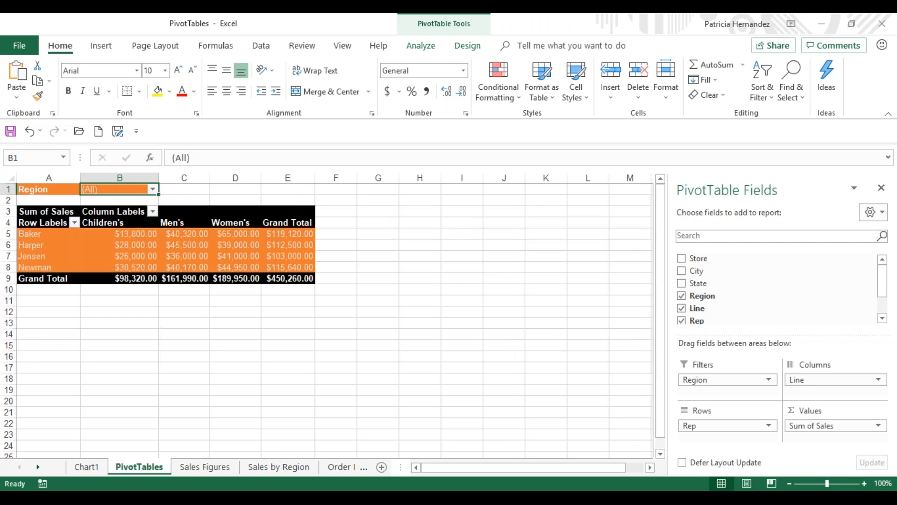
# Step: Insert slicers for the Region, Line and Rep fields of the PivotTable
pyautogui.click(421, 47)
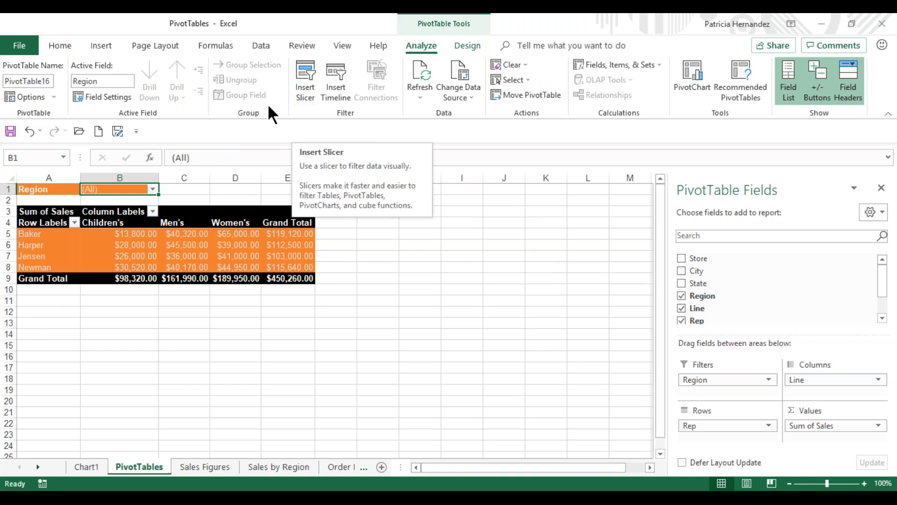
pyautogui.click(306, 87)
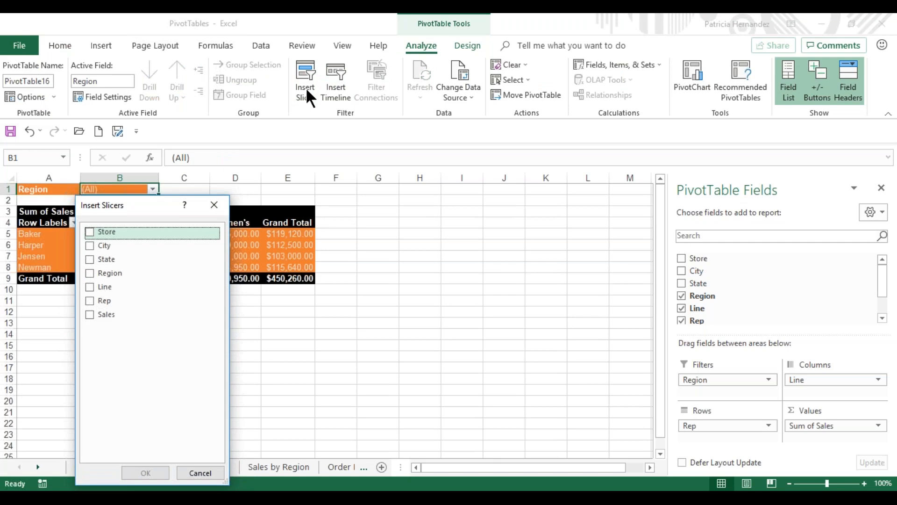
pyautogui.click(89, 273)
pyautogui.click(90, 286)
pyautogui.click(90, 300)
pyautogui.click(157, 471)
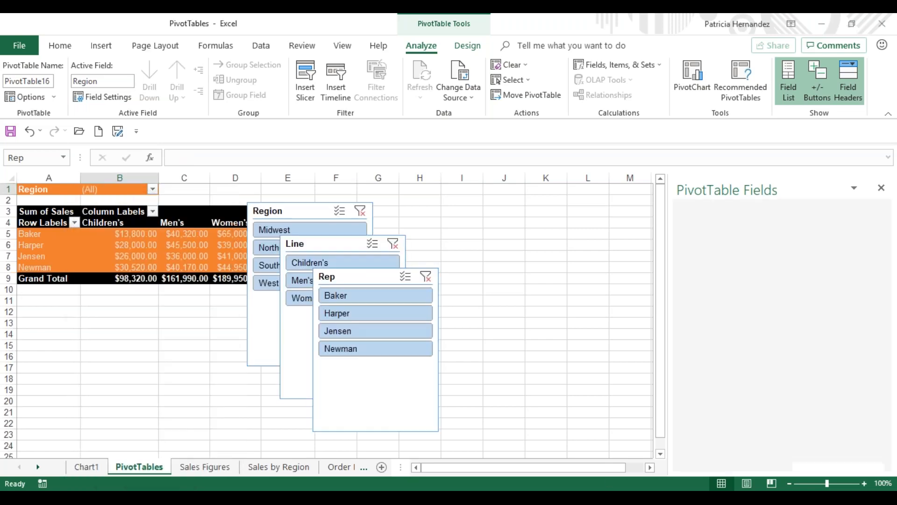
# Step: Arrange the Region, Line and Rep slicers side by side in that order, beside the PivotTable and without overlap
pyautogui.click(358, 386)
pyautogui.moveTo(356, 397); pyautogui.dragTo(697, 326)
pyautogui.moveTo(333, 347); pyautogui.dragTo(559, 309)
pyautogui.moveTo(320, 328); pyautogui.dragTo(426, 325)
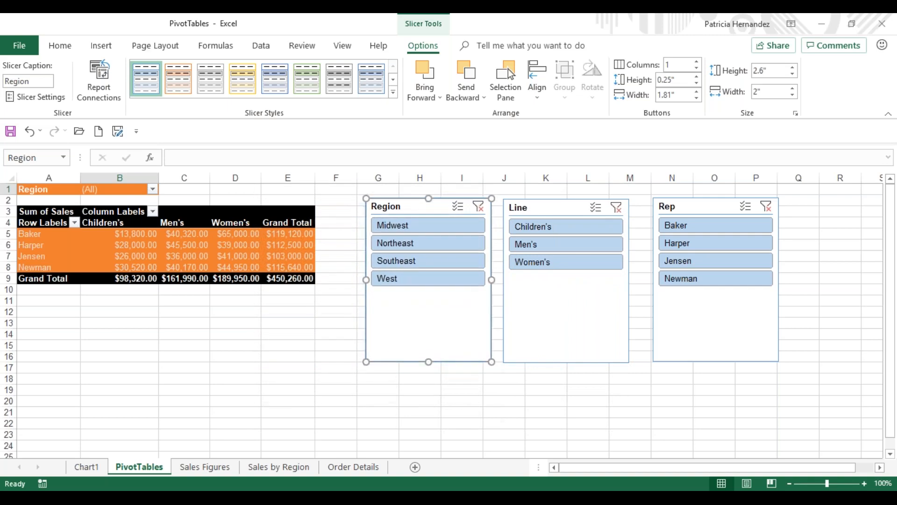
# Step: Filter the PivotTable with the slicers to the Midwest and Southeast regions, the Children's line and the second listed rep
pyautogui.click(396, 228)
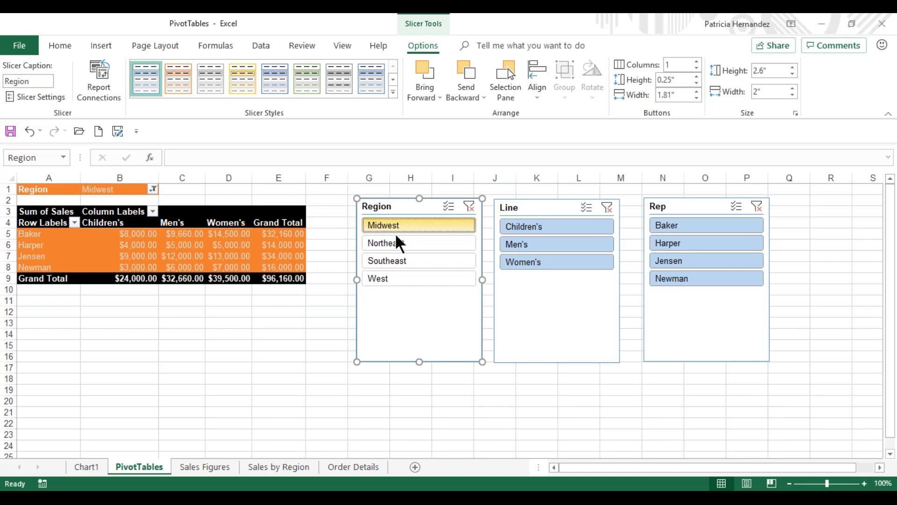
pyautogui.keyDown('ctrl'); pyautogui.click(401, 264); pyautogui.keyUp('ctrl')
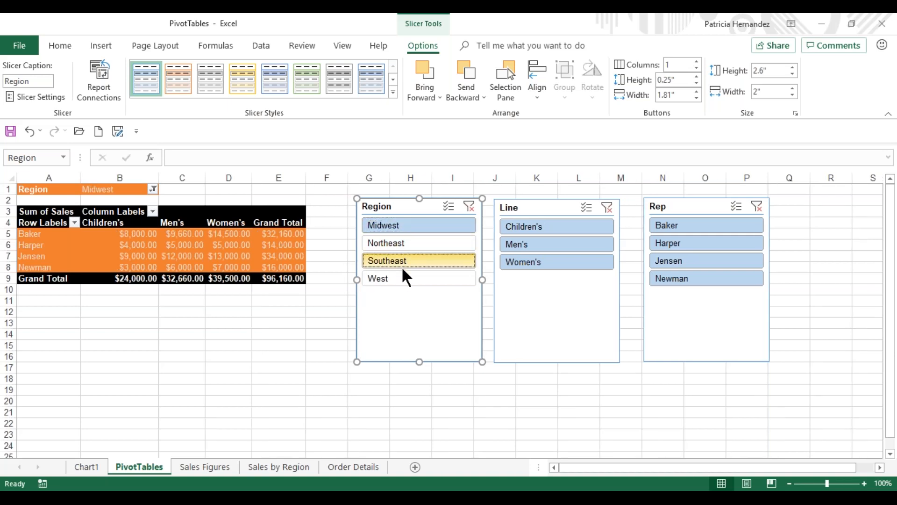
pyautogui.click(559, 228)
pyautogui.click(696, 248)
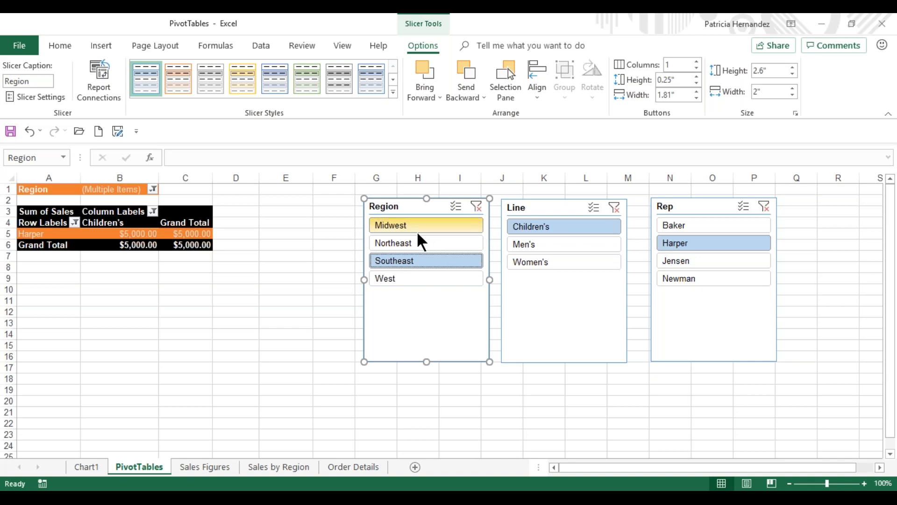
# Step: Clear the filters from the Region, Line and Rep slicers
pyautogui.click(476, 206)
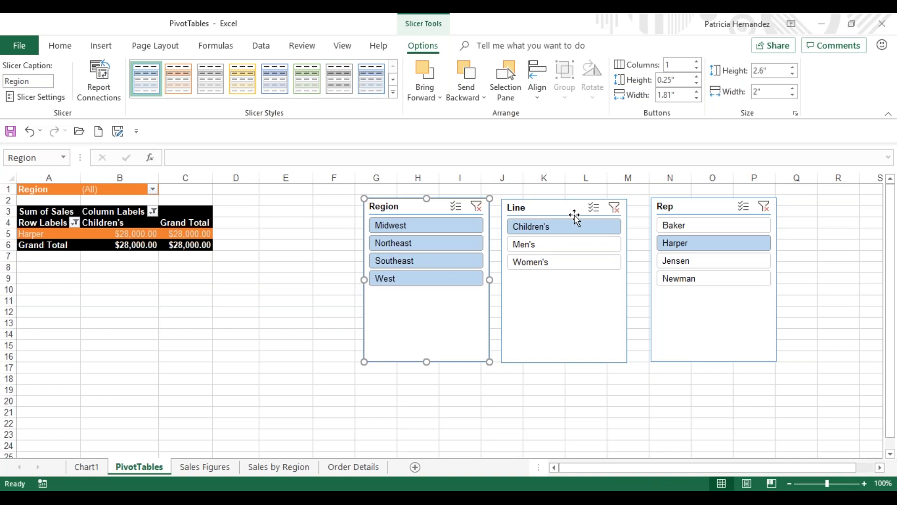
pyautogui.click(615, 207)
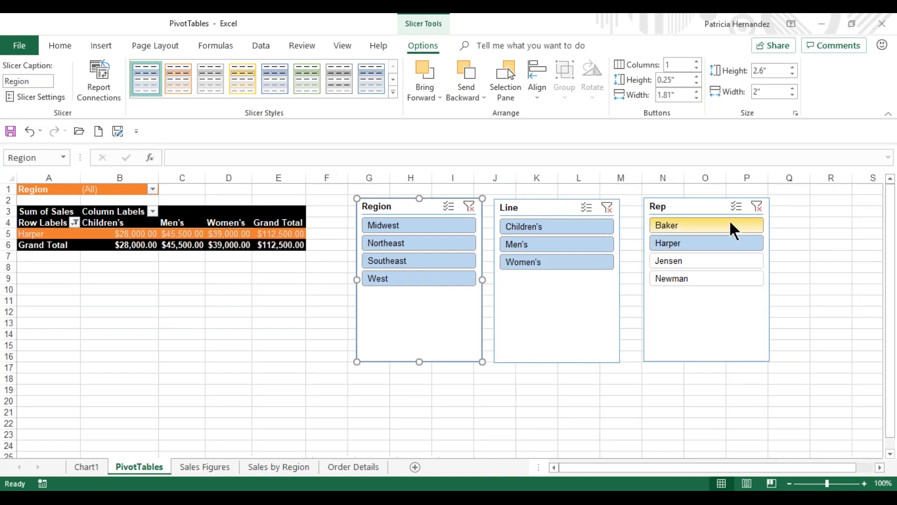
pyautogui.click(757, 206)
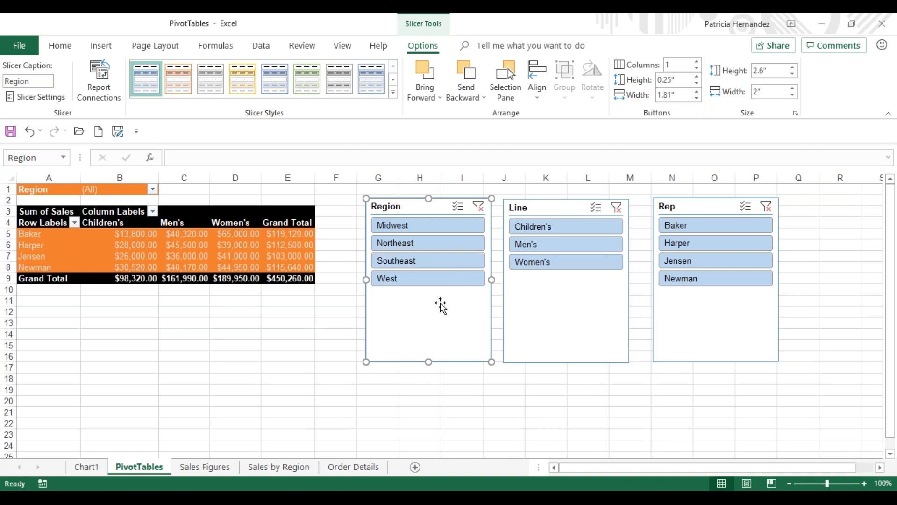
# Step: Apply a light green style to the Region slicer, dark blue to the Line slicer and dark gold to the Rep slicer
pyautogui.click(313, 89)
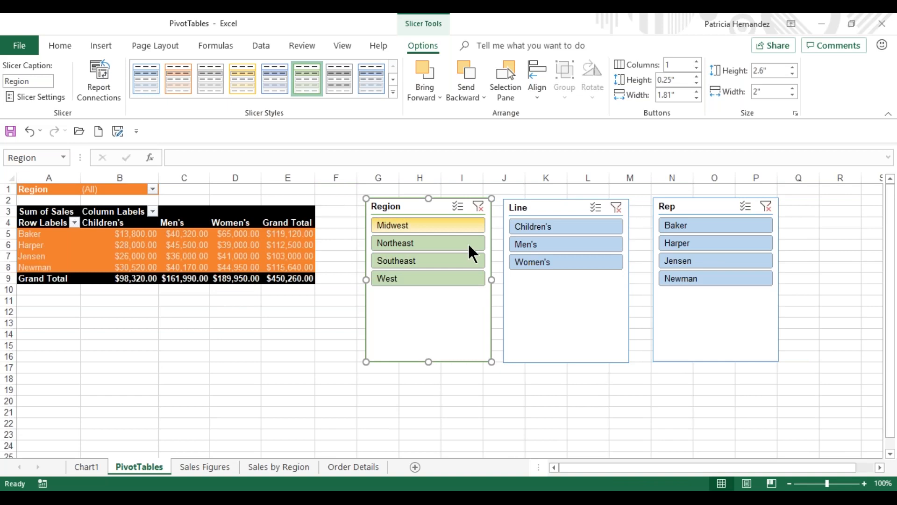
pyautogui.click(561, 304)
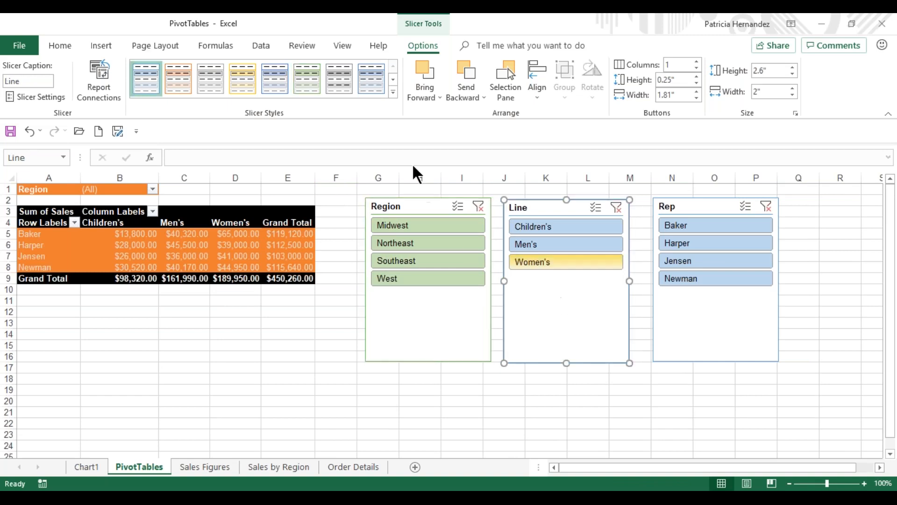
pyautogui.click(393, 91)
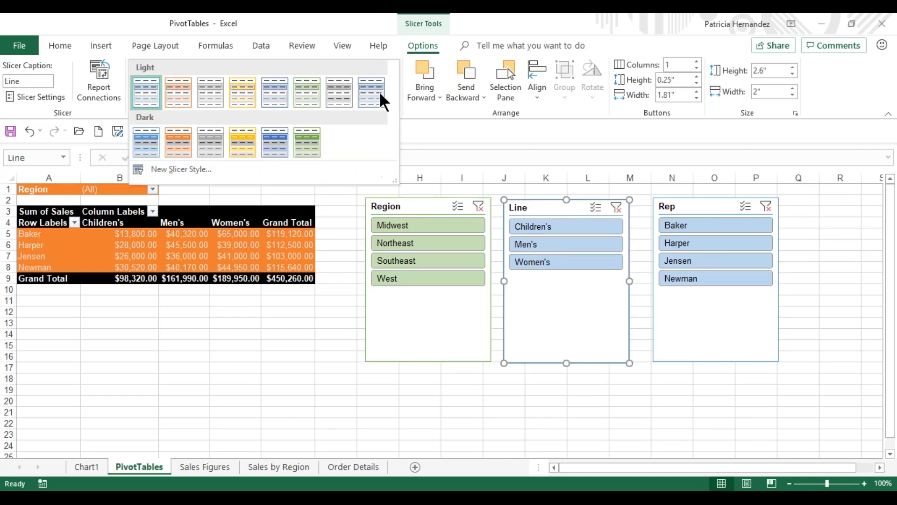
pyautogui.click(151, 143)
pyautogui.click(716, 324)
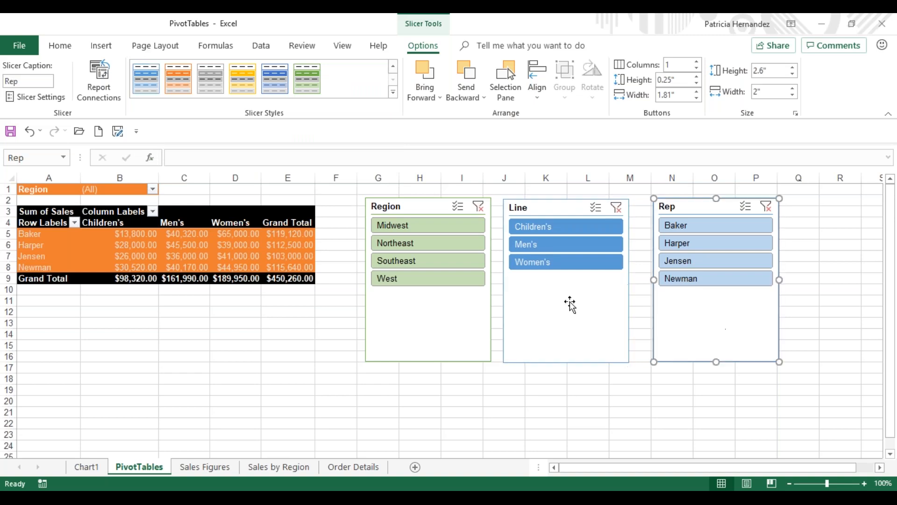
pyautogui.click(245, 68)
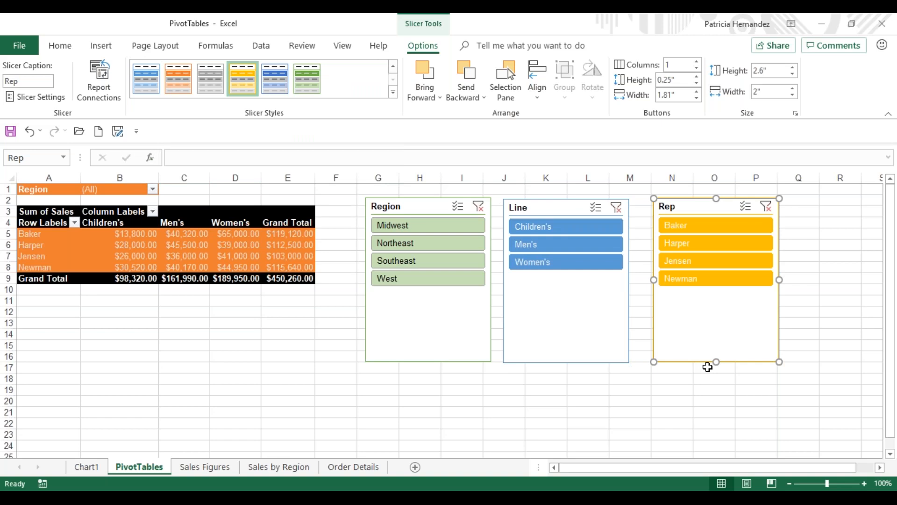
# Step: Shorten the Rep, Line and Region slicers to fit their buttons, making the Region slicer about 1.67" high
pyautogui.moveTo(717, 360); pyautogui.dragTo(707, 298)
pyautogui.click(573, 307)
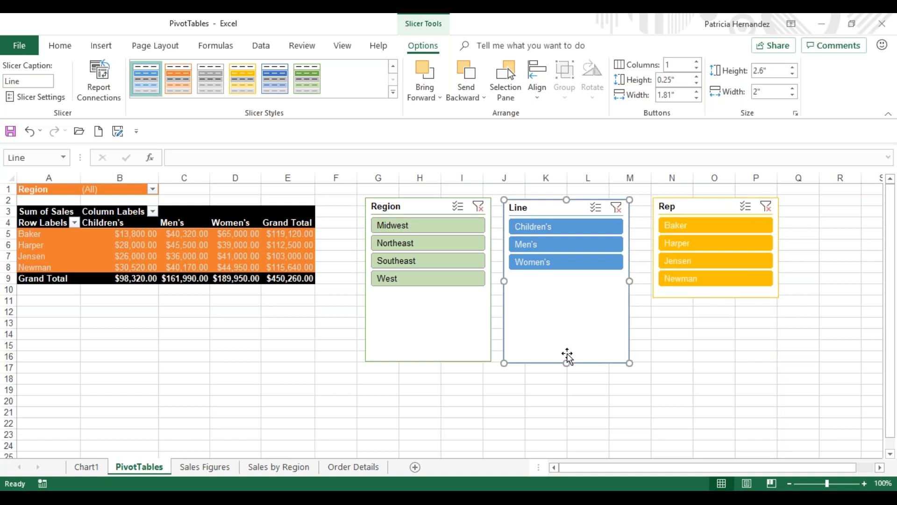
pyautogui.moveTo(566, 363); pyautogui.dragTo(567, 282)
pyautogui.click(415, 329)
pyautogui.moveTo(428, 362); pyautogui.dragTo(425, 303)
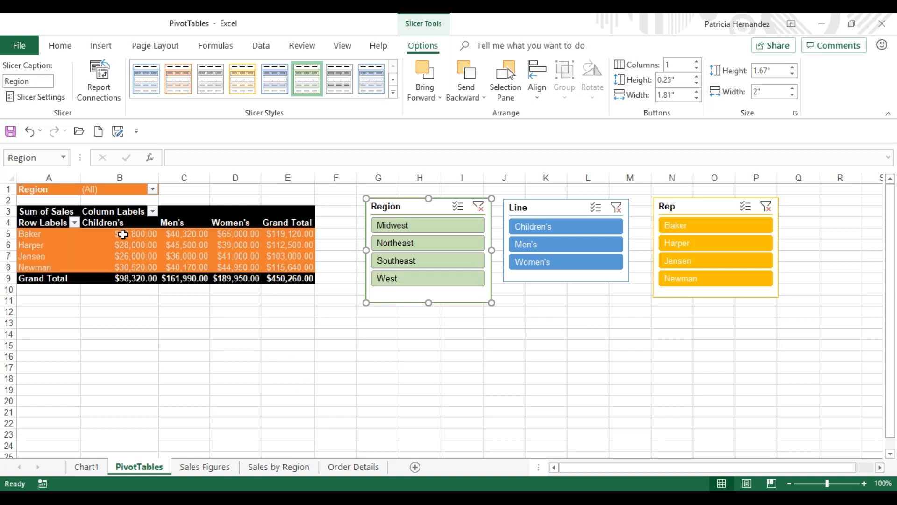
pyautogui.moveTo(122, 235)
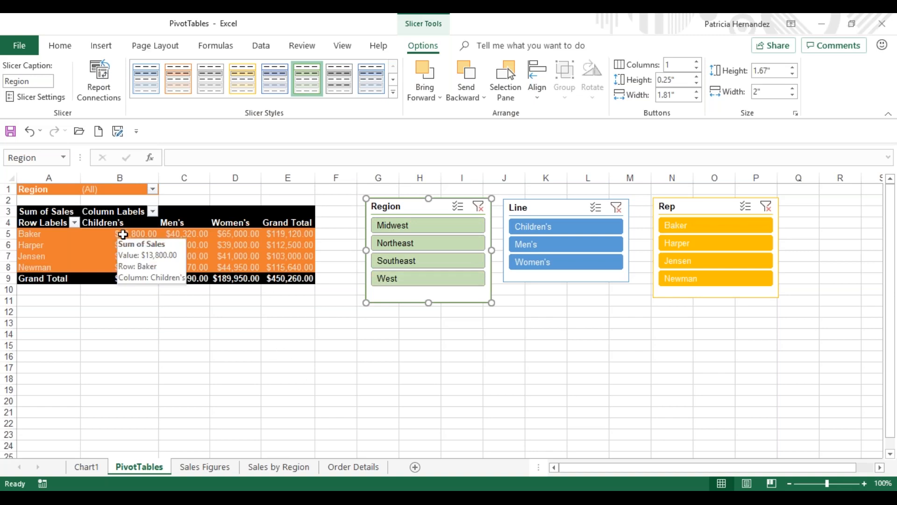
pyautogui.click(251, 355)
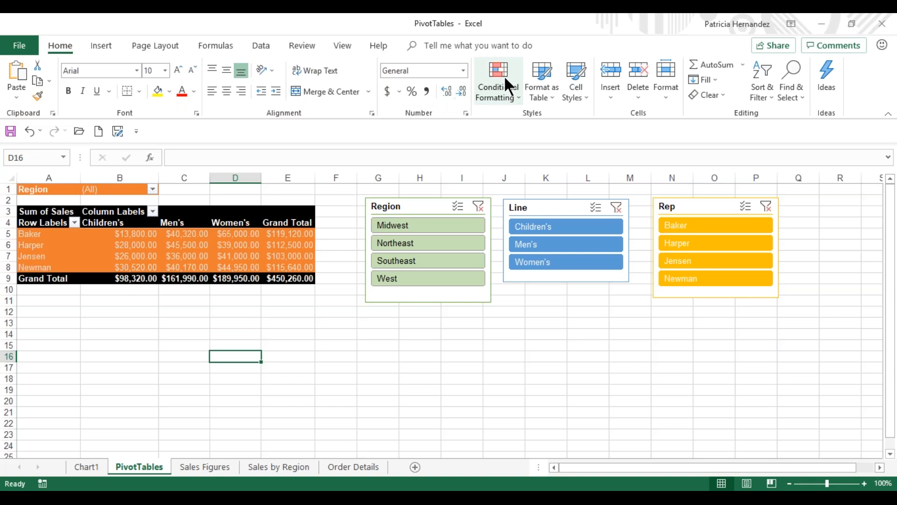
pyautogui.click(185, 243)
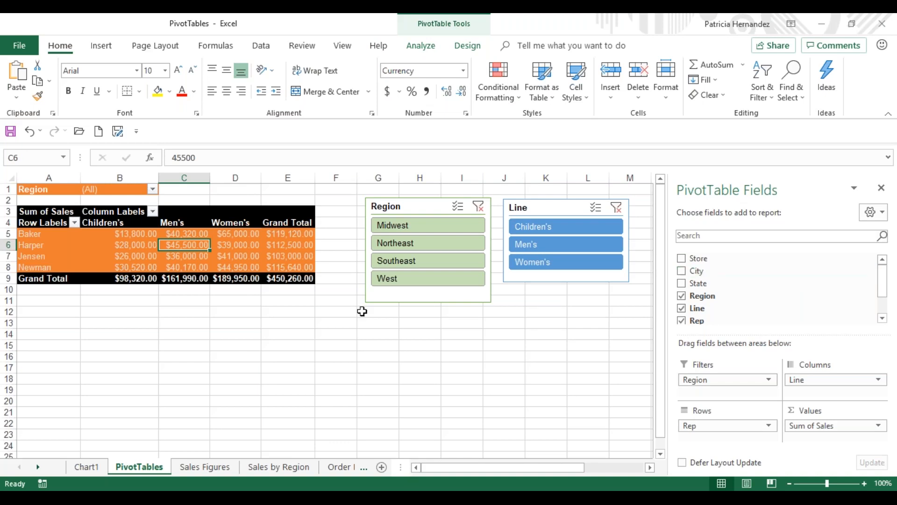
pyautogui.click(204, 303)
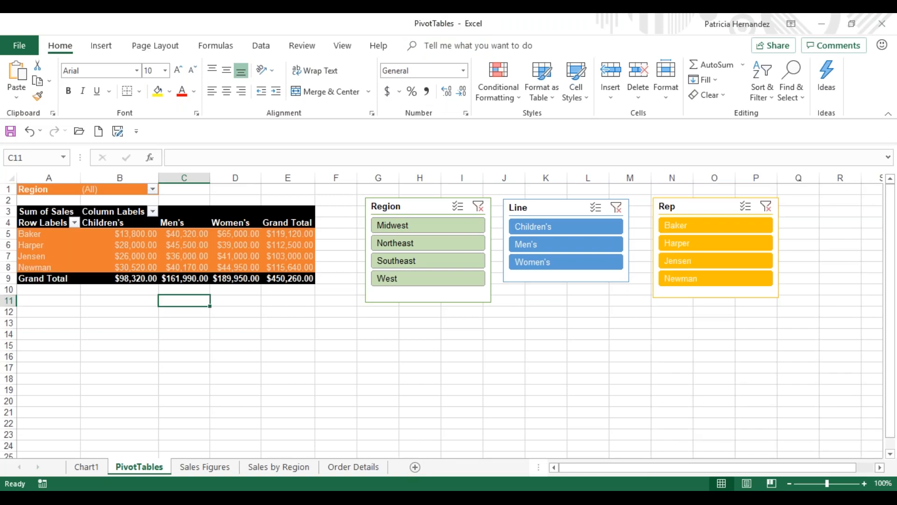
# Step: Add the Sales field to the PivotTable's values a second time, and delete the Region slicer that overlaps the table
pyautogui.click(86, 248)
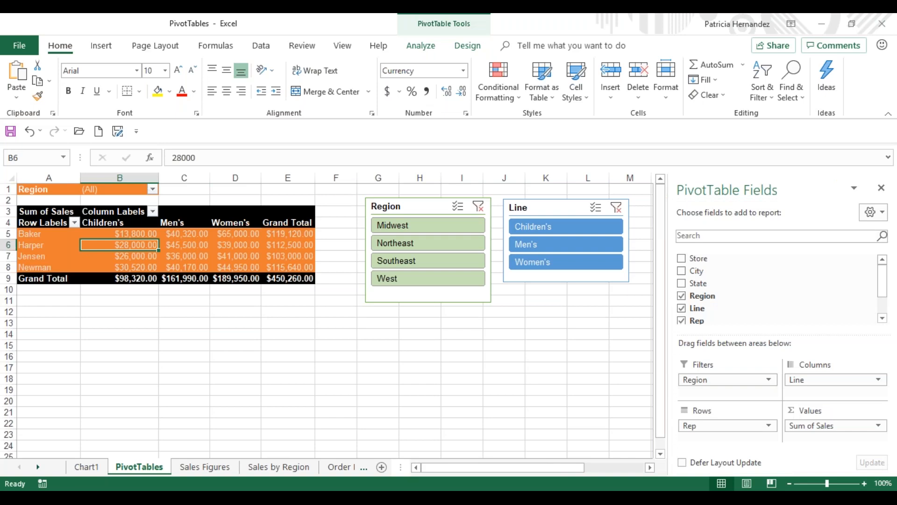
pyautogui.moveTo(215, 246)
pyautogui.scroll(-1, 887, 320)
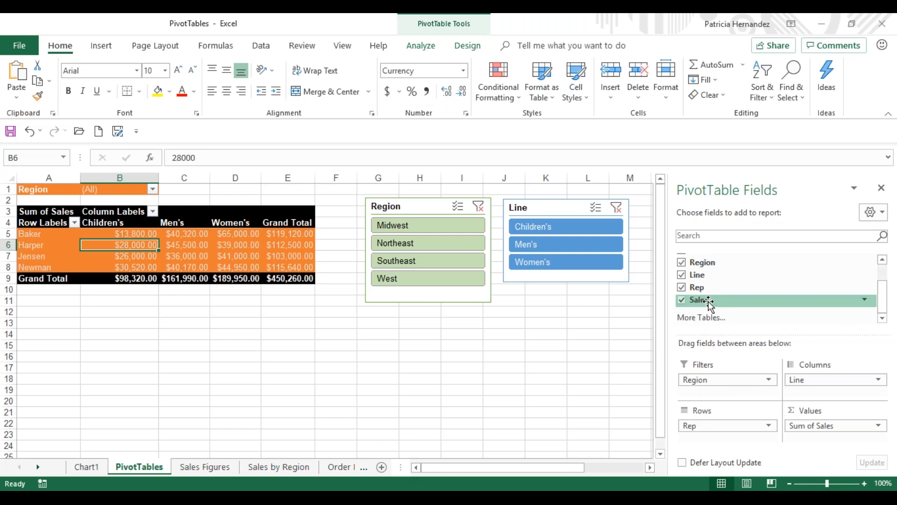
pyautogui.moveTo(709, 302); pyautogui.dragTo(830, 441)
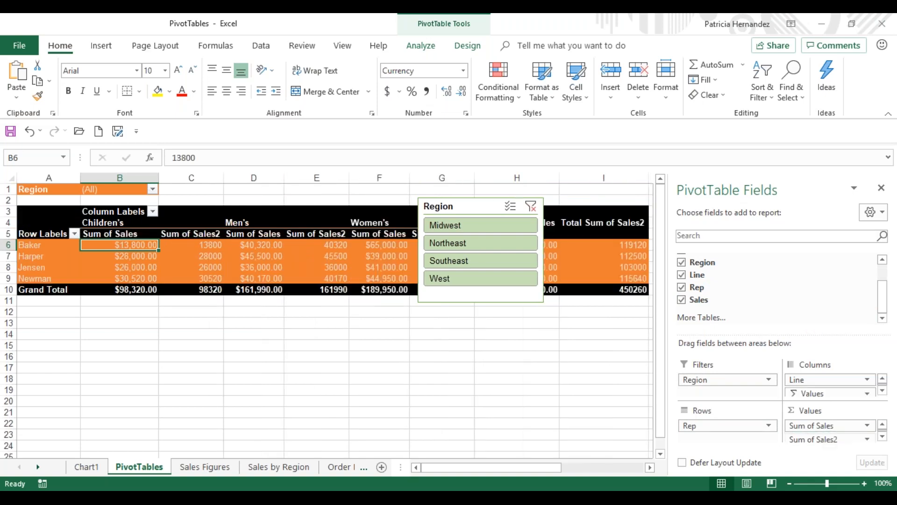
pyautogui.click(475, 204)
pyautogui.press('Delete')
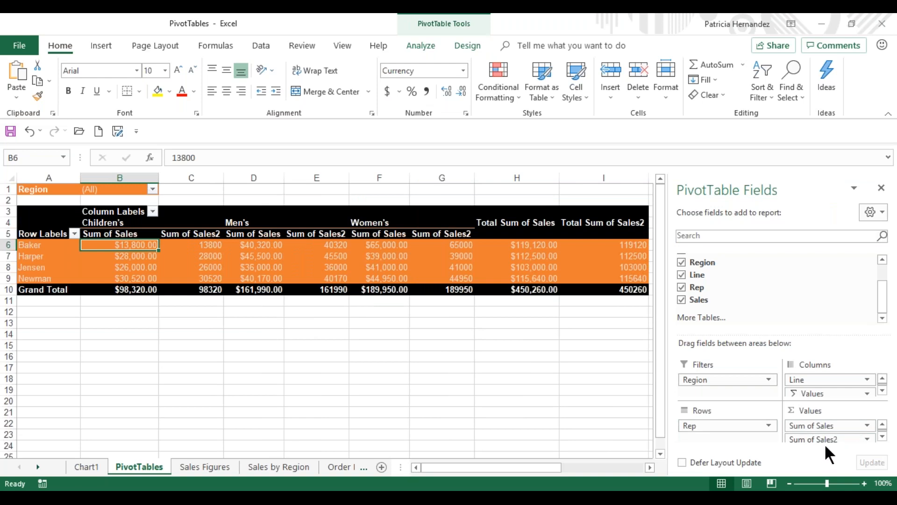
# Step: Summarize the second Sales value field by Average and rename it Average Sales
pyautogui.click(866, 439)
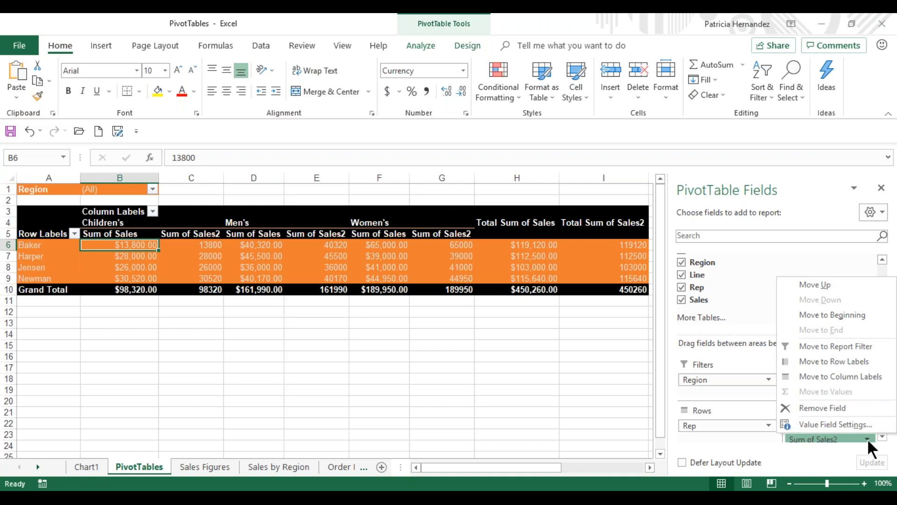
pyautogui.click(839, 424)
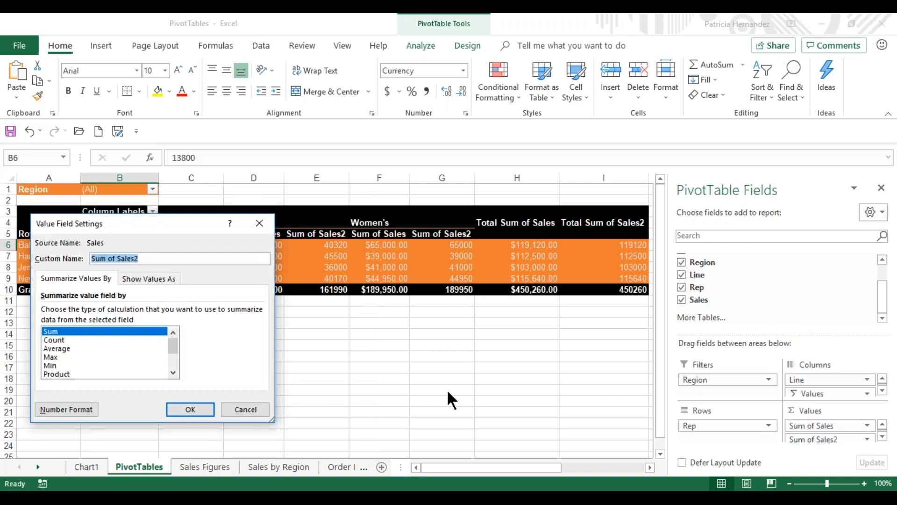
pyautogui.click(63, 348)
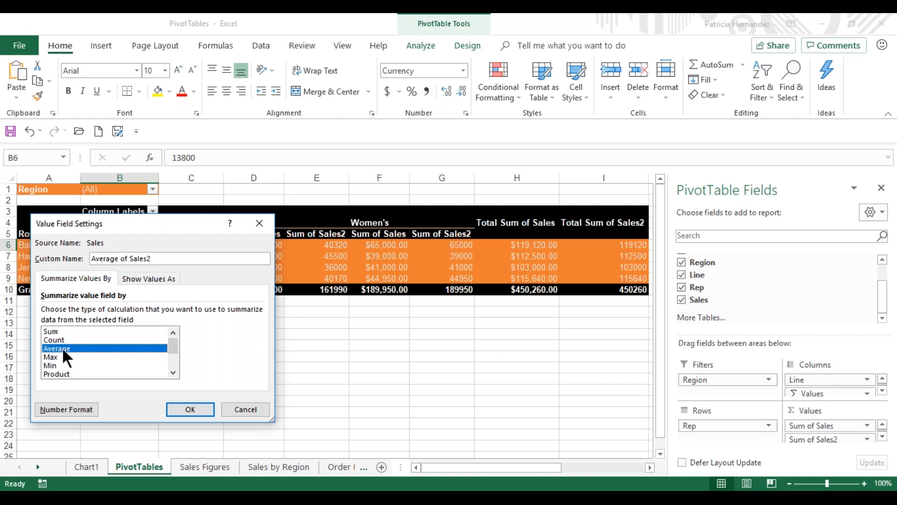
pyautogui.click(163, 259)
pyautogui.press('BackSpace')
pyautogui.press('BackSpace')
pyautogui.press('BackSpace')
pyautogui.press('BackSpace')
pyautogui.press('BackSpace')
pyautogui.press('BackSpace')
pyautogui.press('BackSpace')
pyautogui.press('BackSpace')
pyautogui.press('BackSpace')
pyautogui.press('BackSpace')
pyautogui.write('Sales')
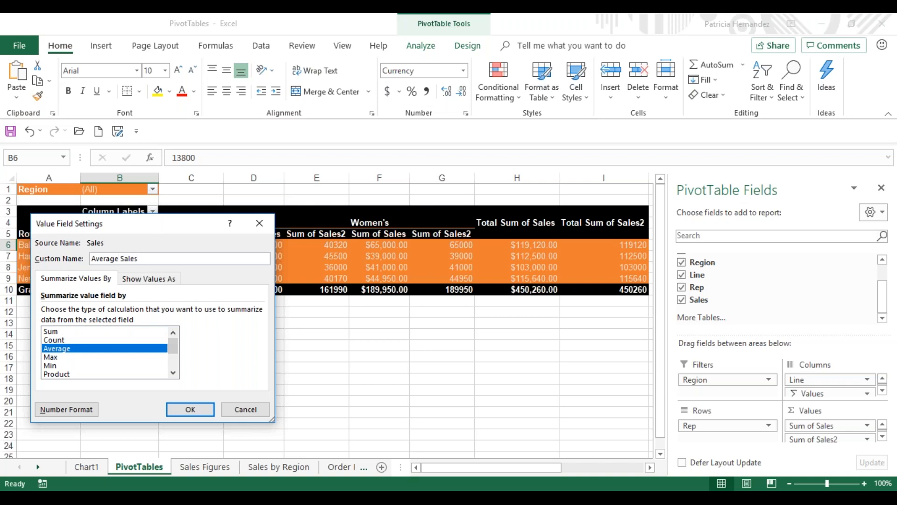
pyautogui.press('Return')
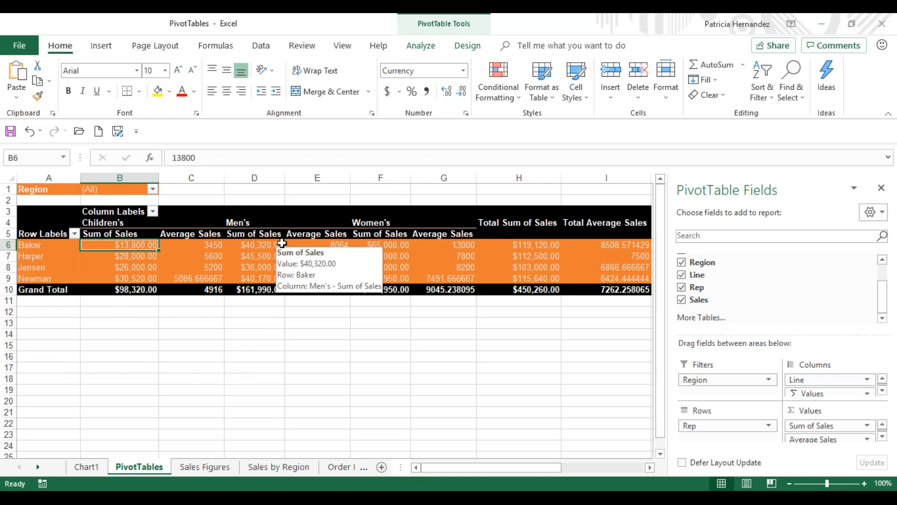
# Step: Apply the Currency number format to the Average Sales value field
pyautogui.click(200, 247)
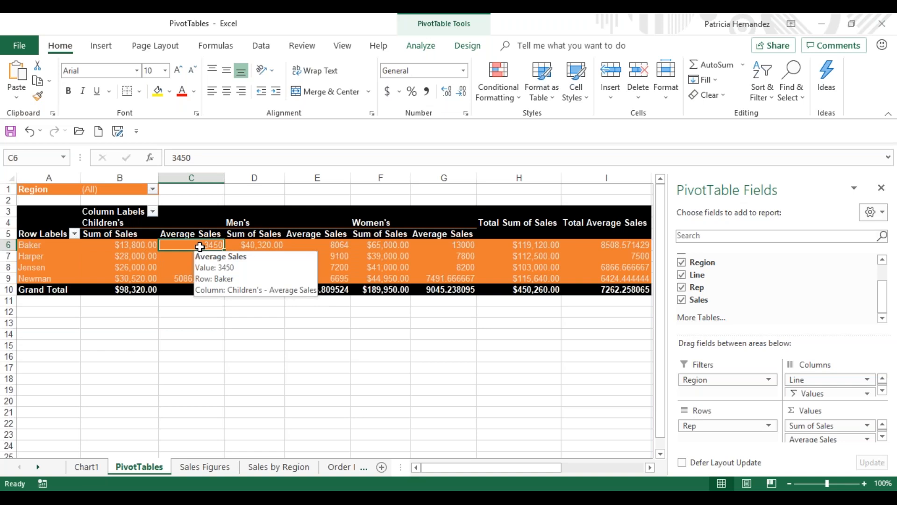
pyautogui.rightClick(200, 246)
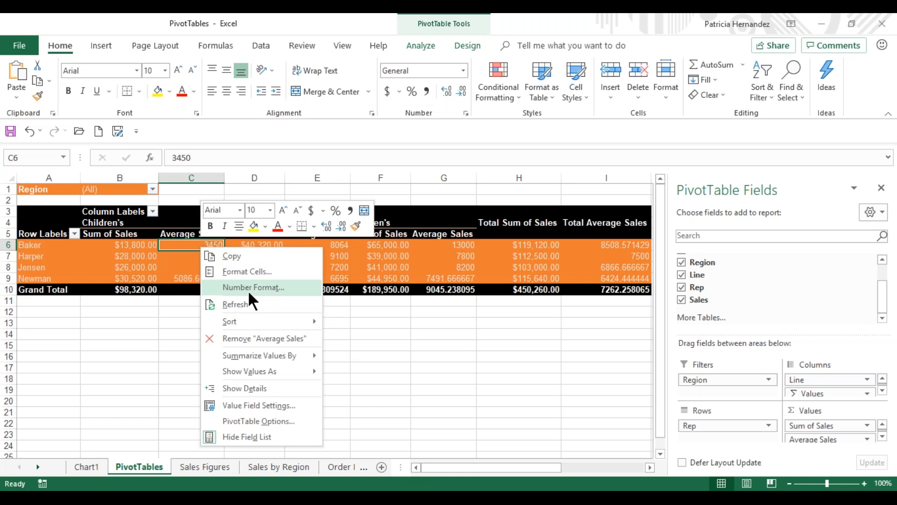
pyautogui.click(249, 293)
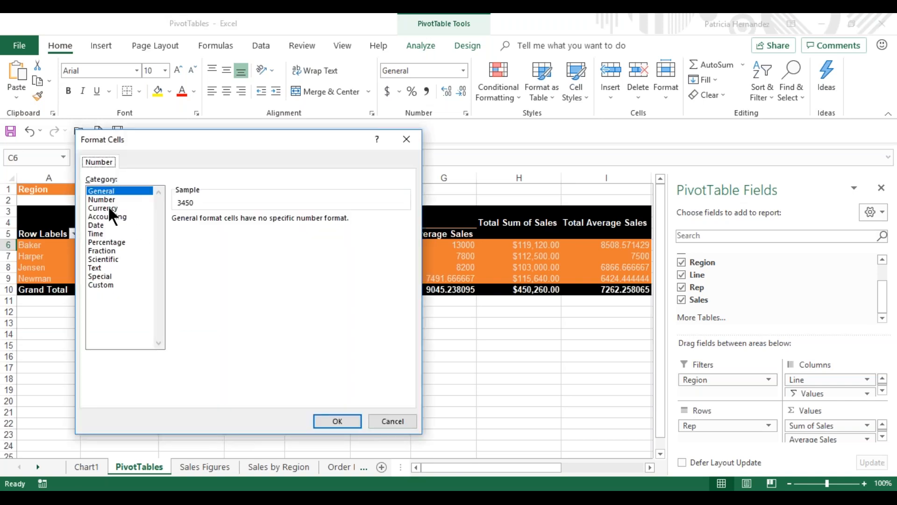
pyautogui.click(104, 208)
pyautogui.click(337, 421)
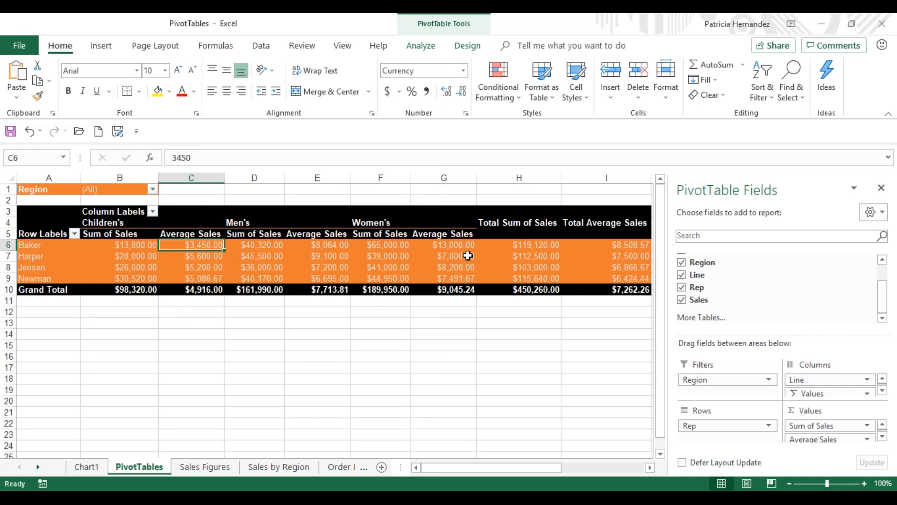
# Step: Generate a separate report filter page for each Region from the PivotTable
pyautogui.moveTo(467, 255)
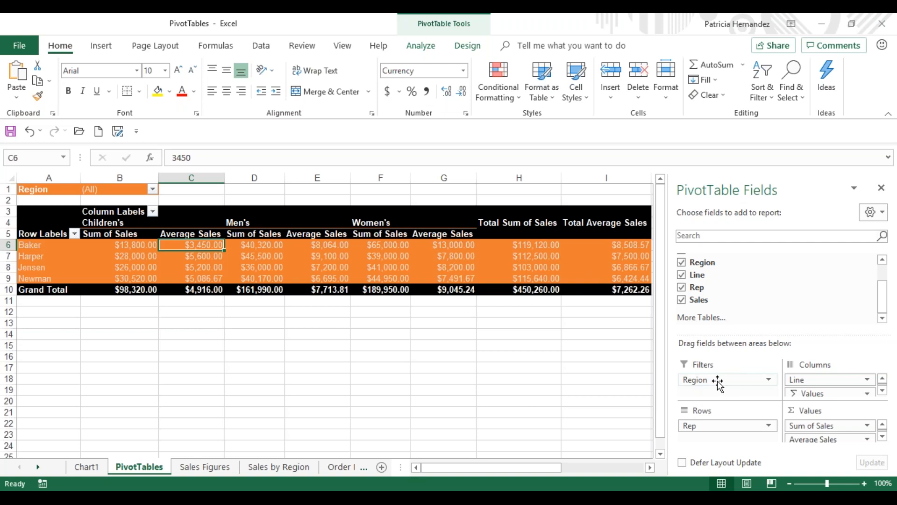
pyautogui.click(273, 257)
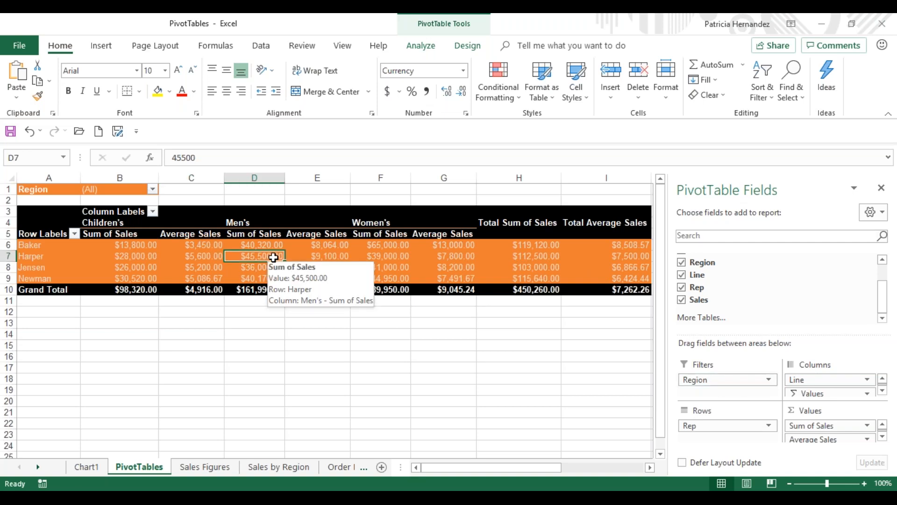
pyautogui.click(422, 45)
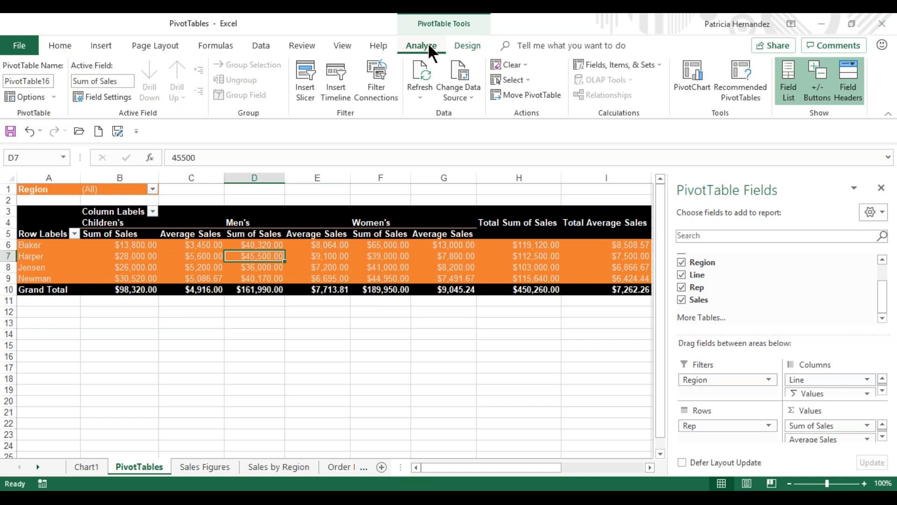
pyautogui.click(53, 97)
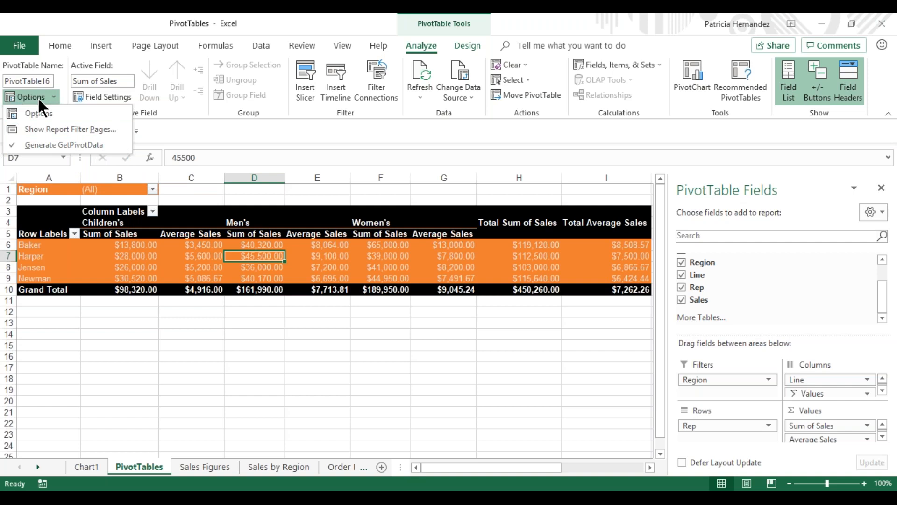
pyautogui.click(67, 129)
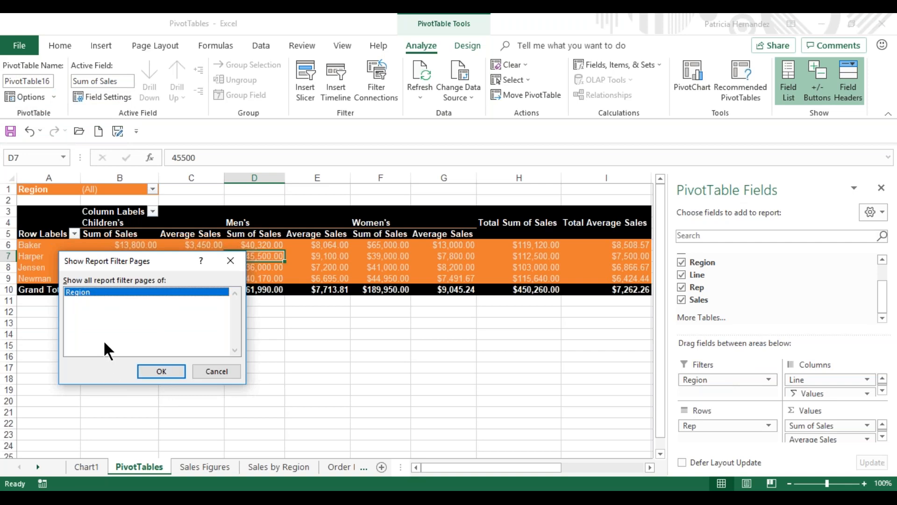
pyautogui.click(161, 371)
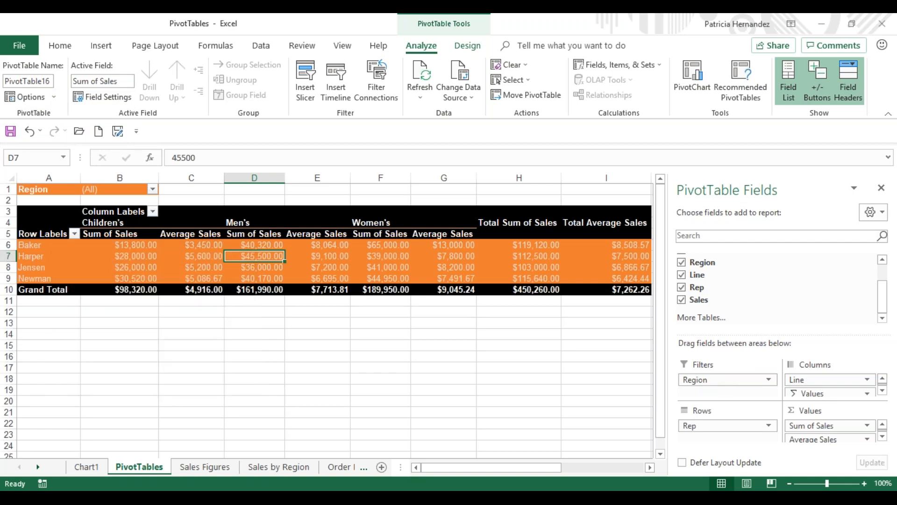
# Step: Review the PivotTables on the Midwest, Northeast, Southeast and West sheets
pyautogui.click(170, 253)
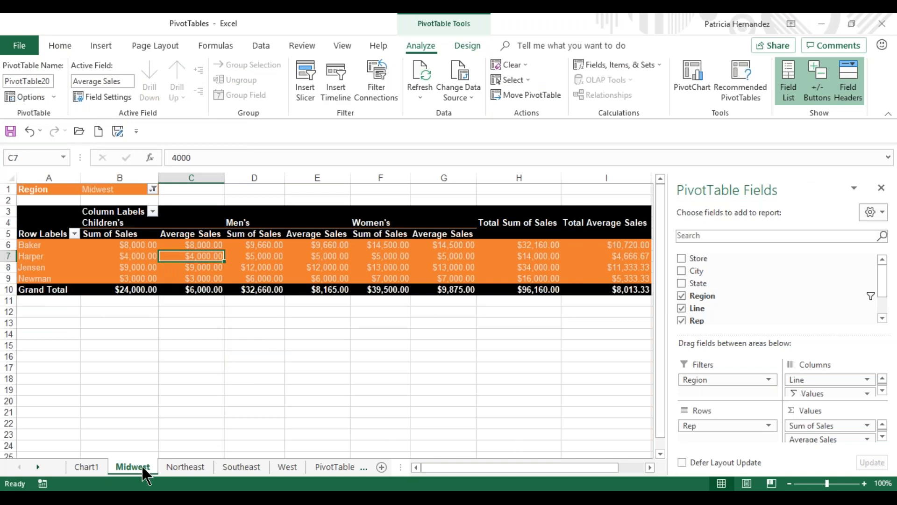
pyautogui.click(190, 467)
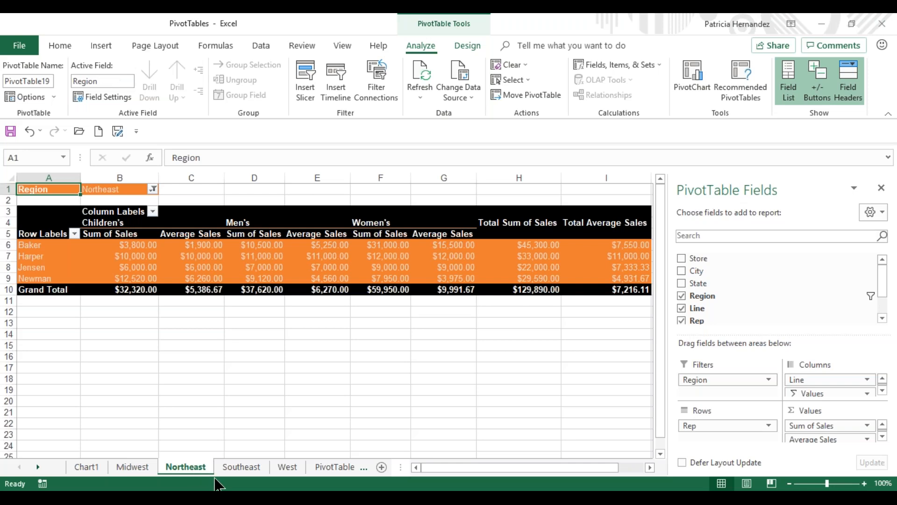
pyautogui.click(237, 467)
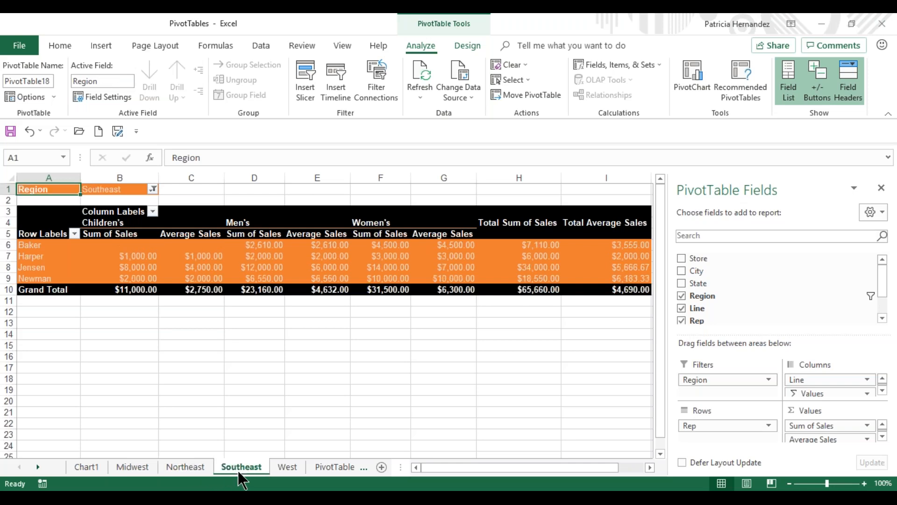
pyautogui.click(292, 467)
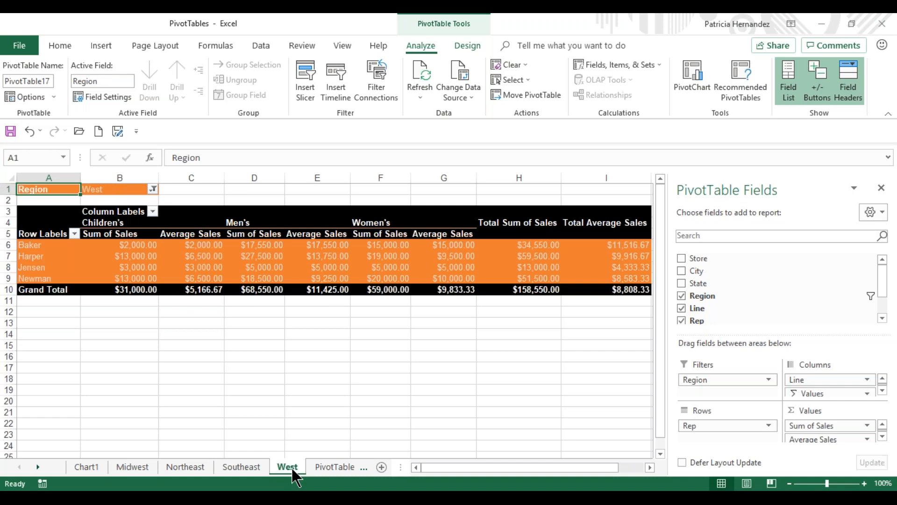
# Step: Draw a smiley face about 2.29" high and 2.48" wide below the West PivotTable, adjust its smile, and delete the shape
pyautogui.click(100, 45)
pyautogui.click(143, 95)
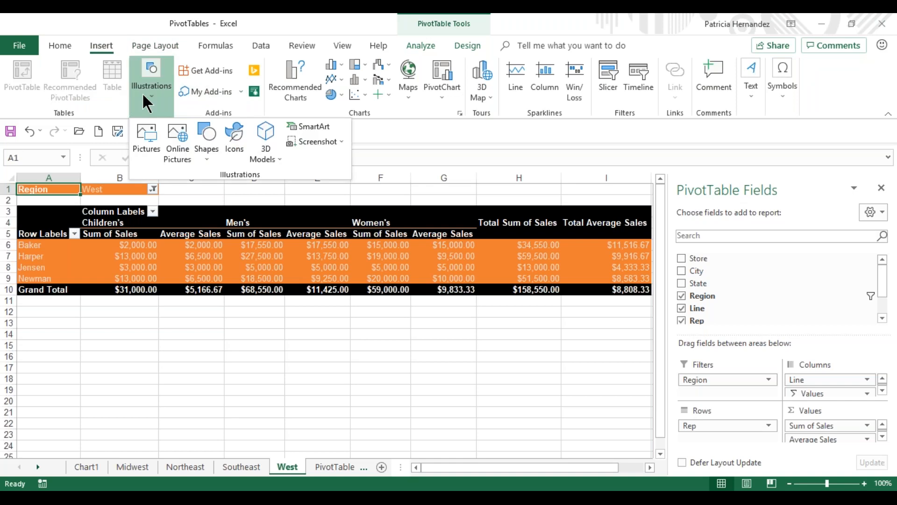
pyautogui.click(206, 156)
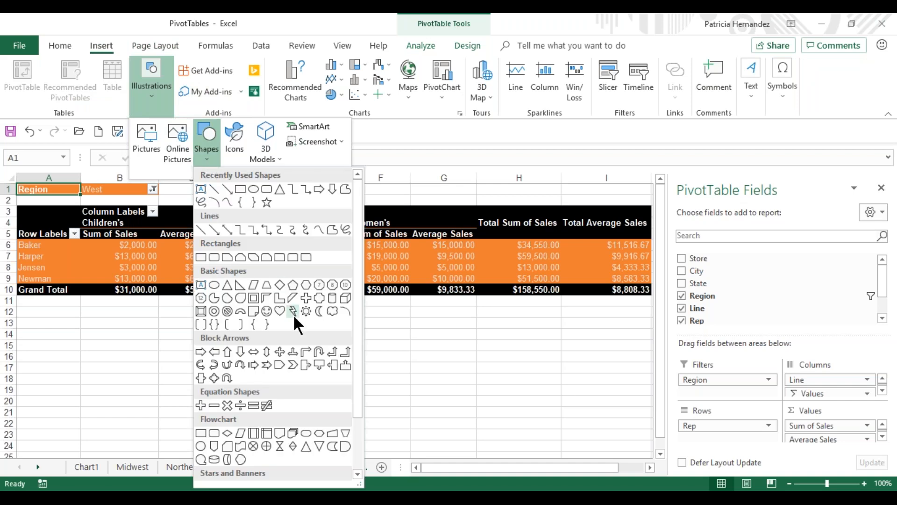
pyautogui.click(268, 310)
pyautogui.moveTo(245, 304)
pyautogui.mouseDown()
pyautogui.moveTo(370, 406)
pyautogui.moveTo(402, 449)
pyautogui.mouseUp()
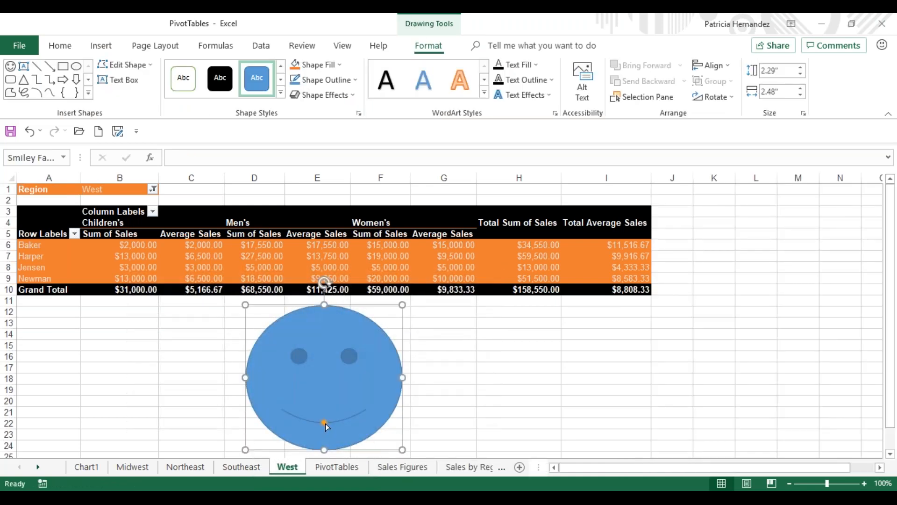
pyautogui.moveTo(324, 422)
pyautogui.mouseDown()
pyautogui.moveTo(321, 388)
pyautogui.moveTo(324, 408)
pyautogui.mouseUp()
pyautogui.press('Delete')
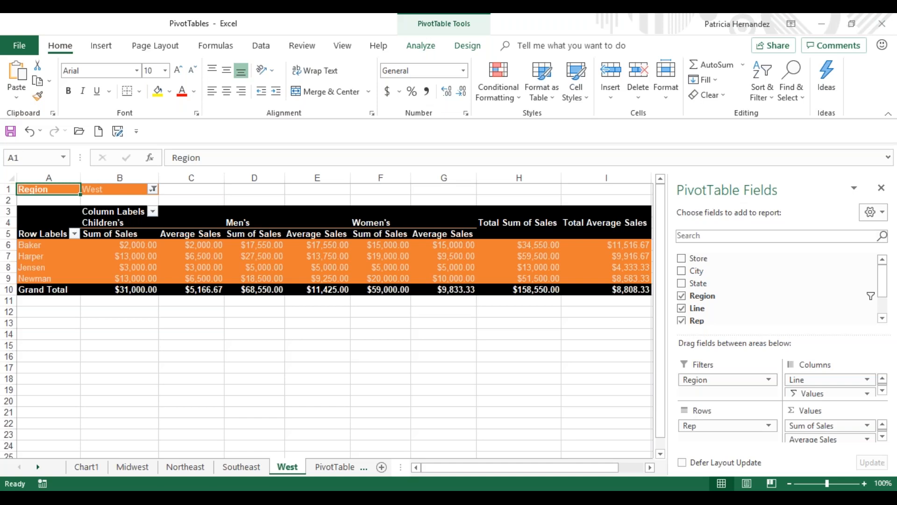
# Step: Close the PivotTables workbook
pyautogui.click(882, 27)
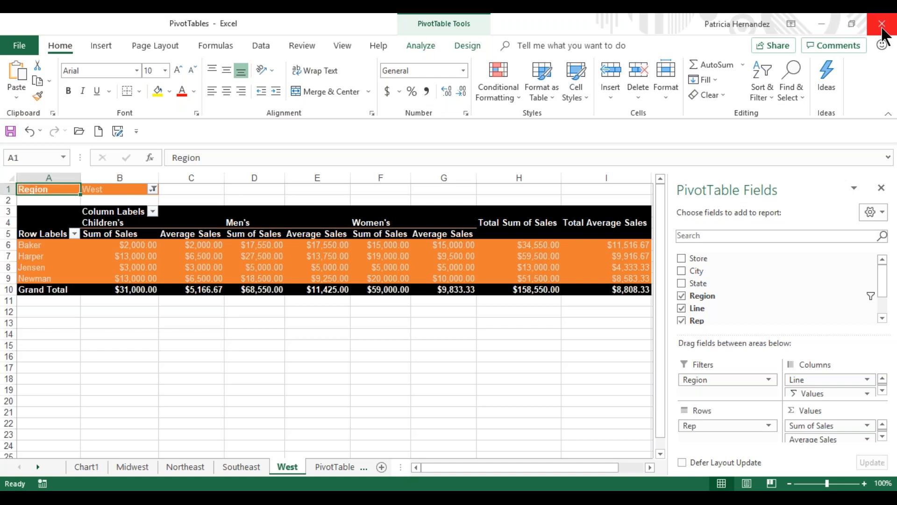